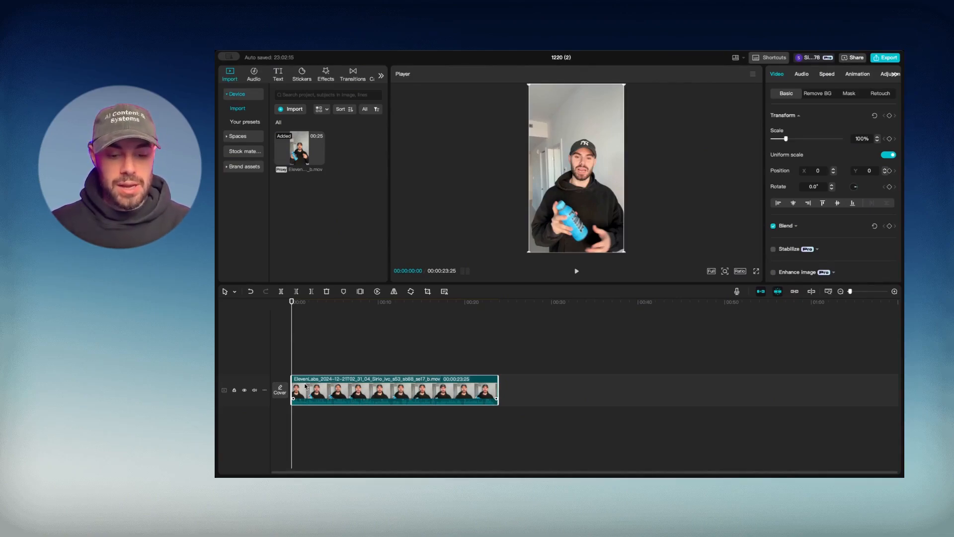
Paste a duplicate of the talking-head clip onto a new track
key(super+v)
key(super+v)
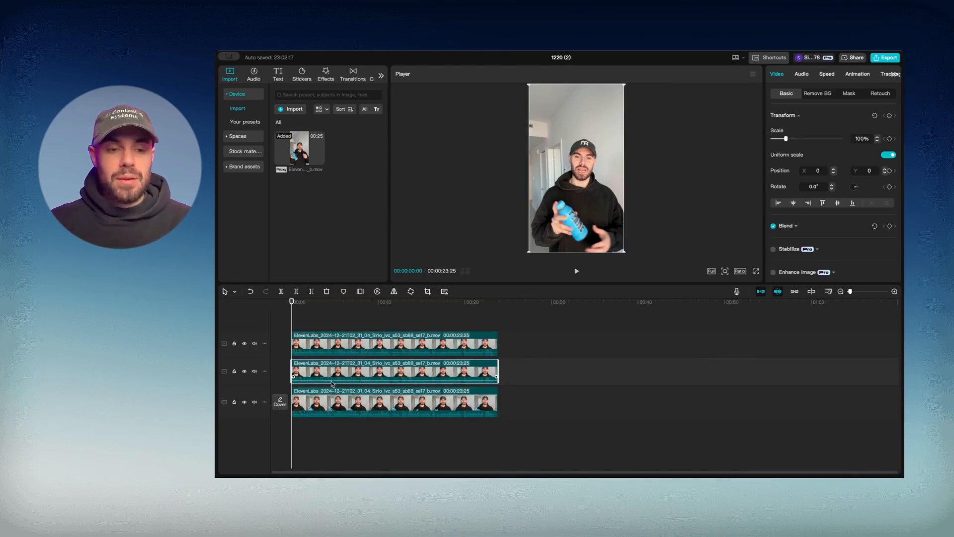
Select the top clip and hide the middle and bottom tracks
click(390, 346)
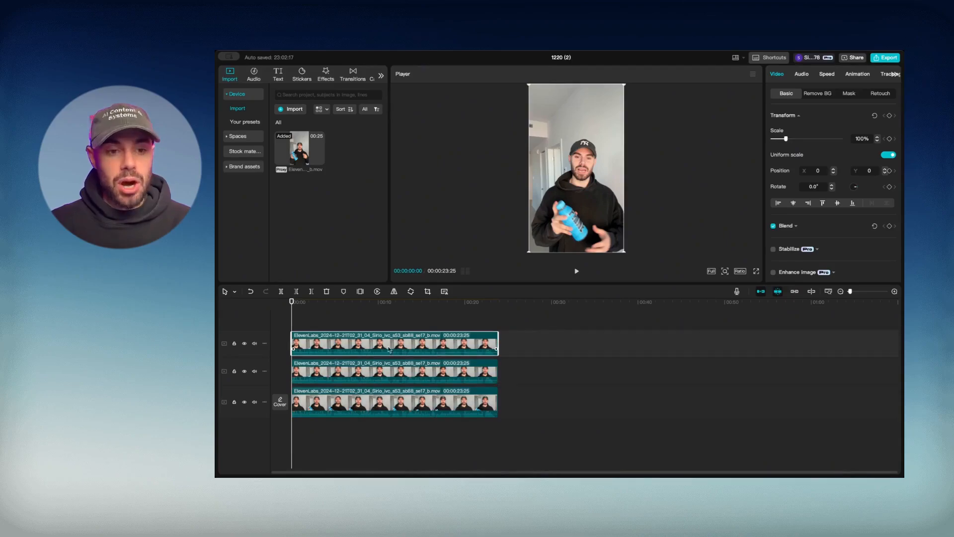
click(244, 371)
click(244, 402)
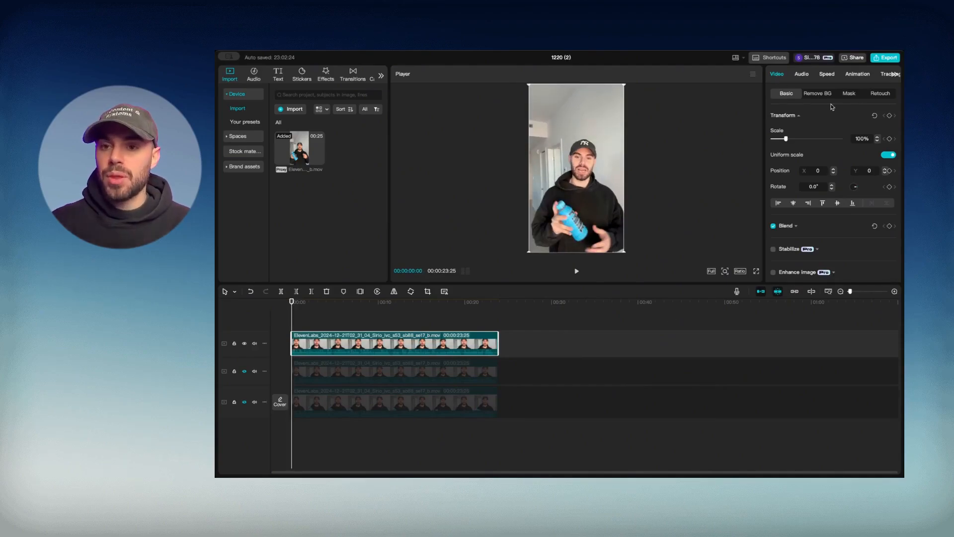
Apply Remove BG Auto removal to the top clip, leaving the speaker on black
click(820, 94)
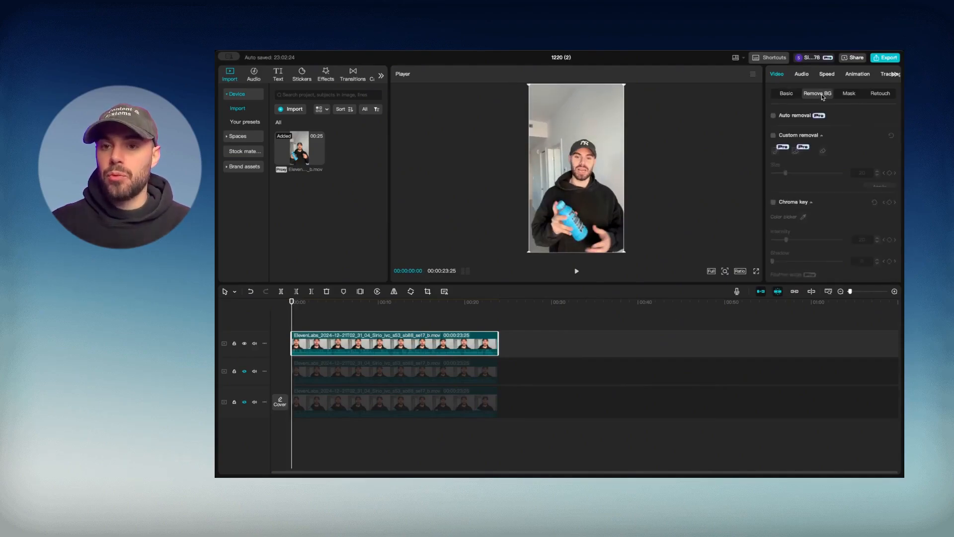
click(773, 116)
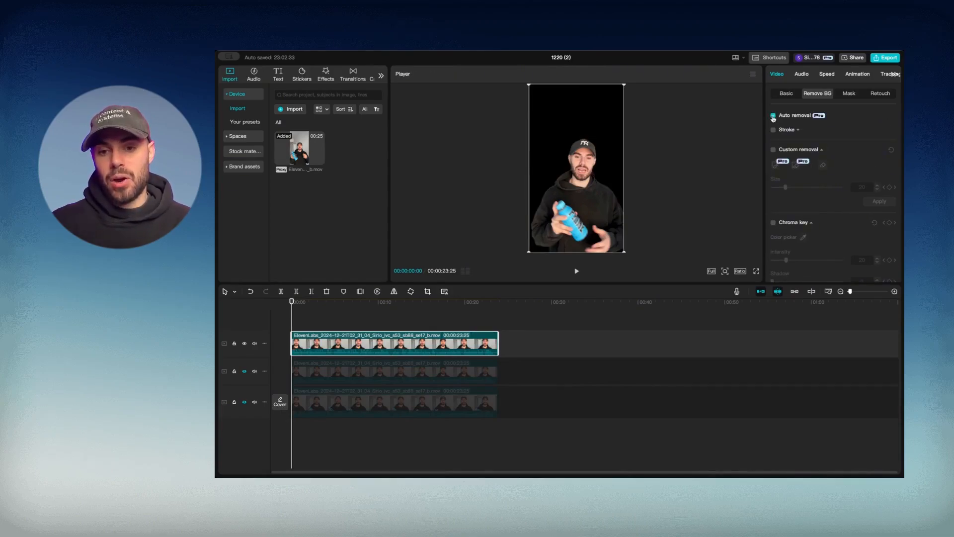
click(787, 95)
Scale the top clip to 77%, move it to X -421, Y -442, and hide its track
click(856, 138)
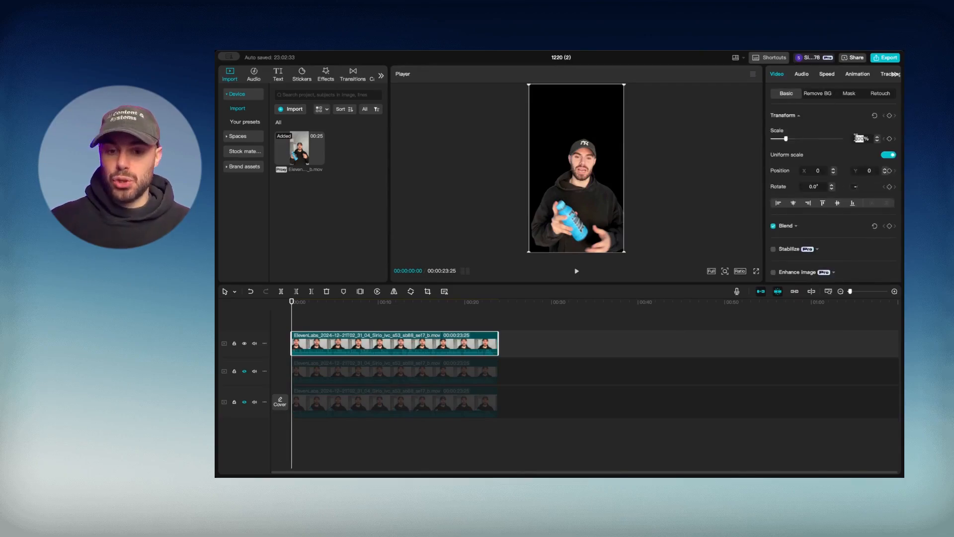
text(77)
key(Return)
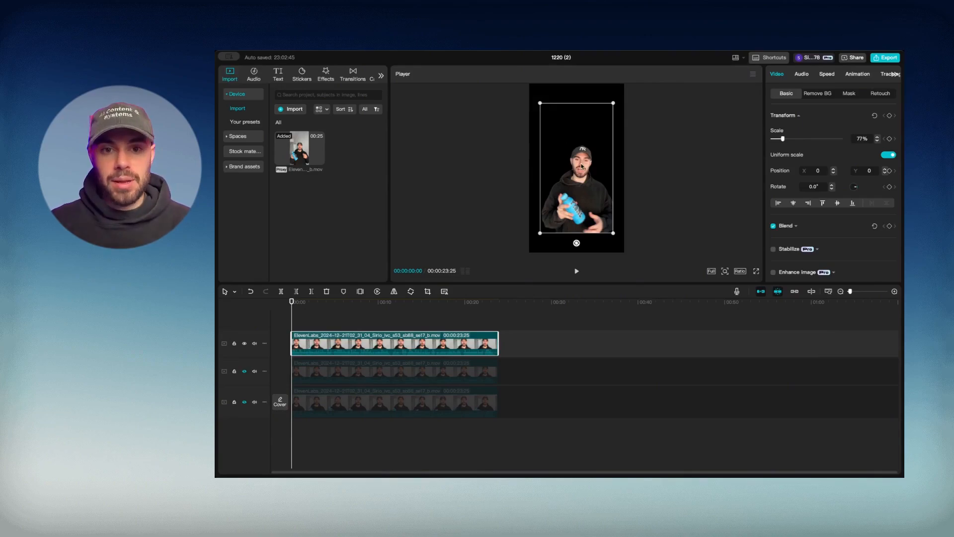
drag(582, 166, 563, 185)
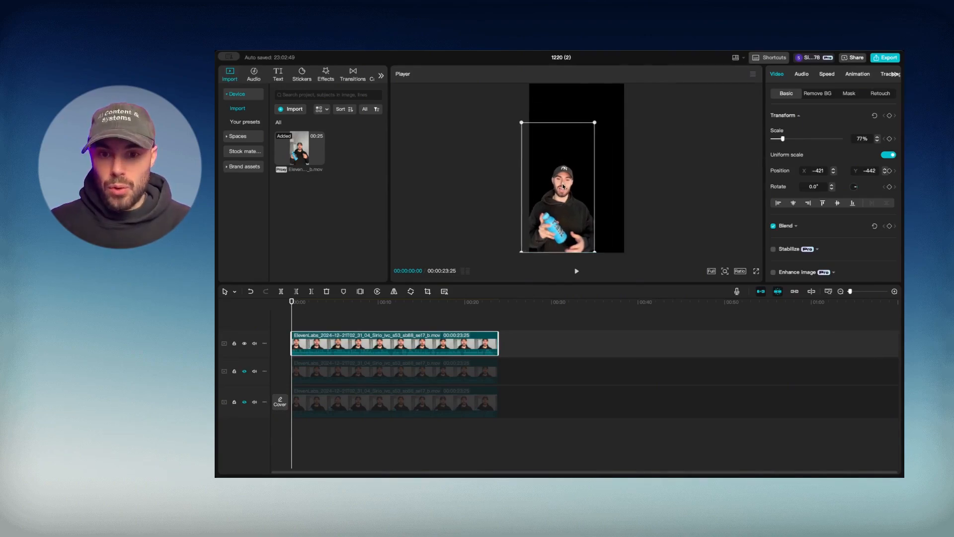
click(318, 315)
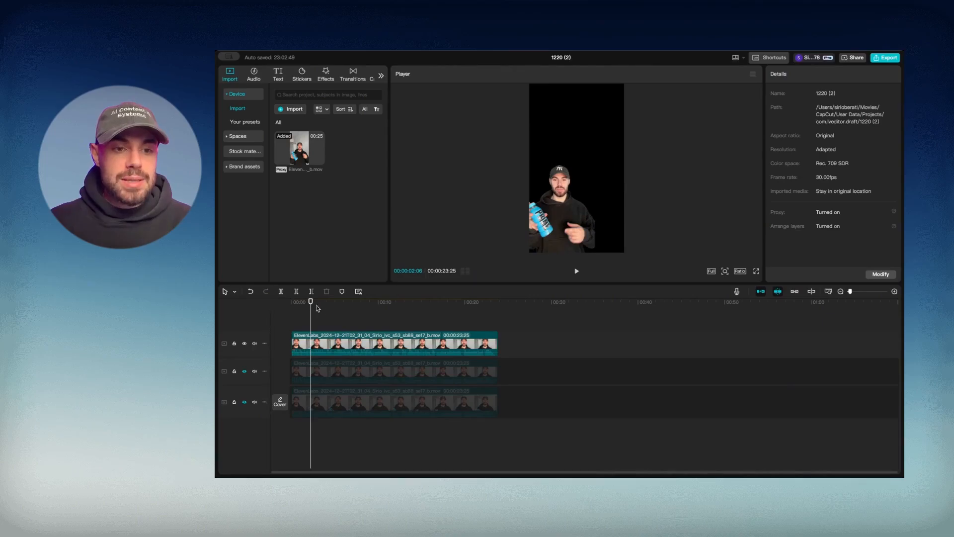
click(244, 343)
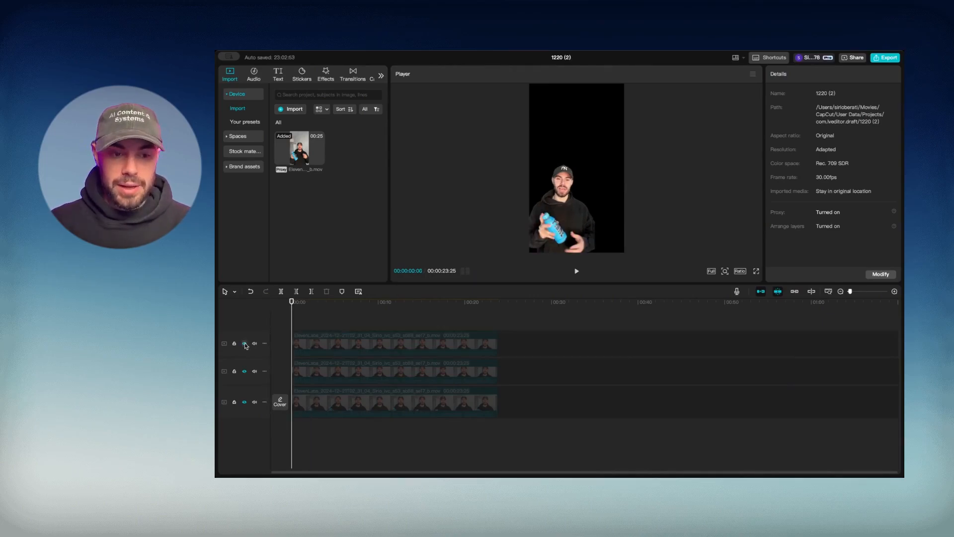
Unhide the middle track and apply Auto removal to its clip's background
click(244, 371)
click(374, 377)
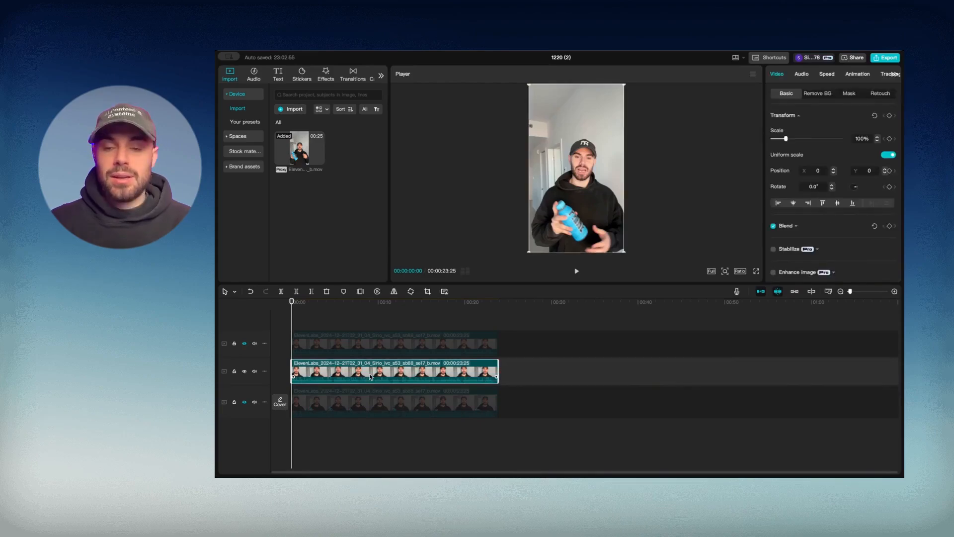
click(818, 94)
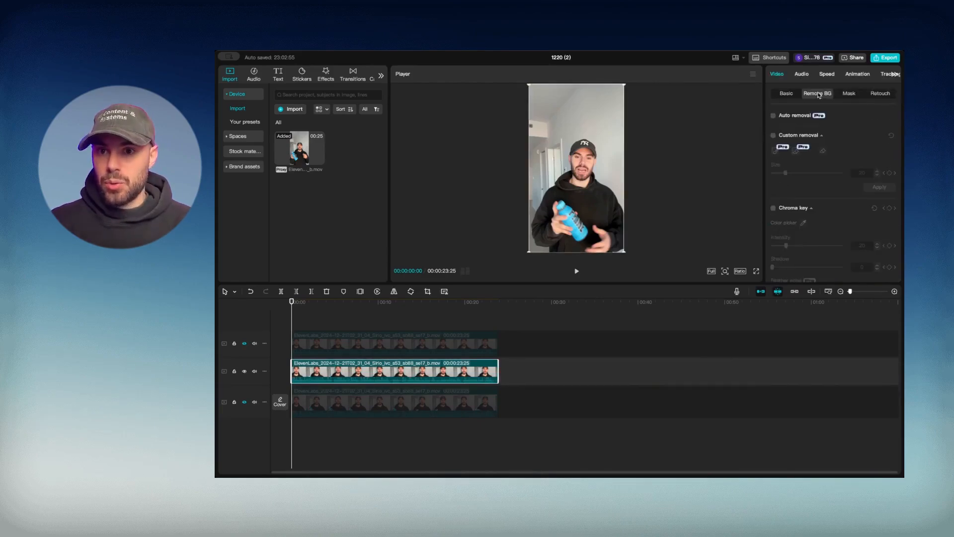
click(773, 116)
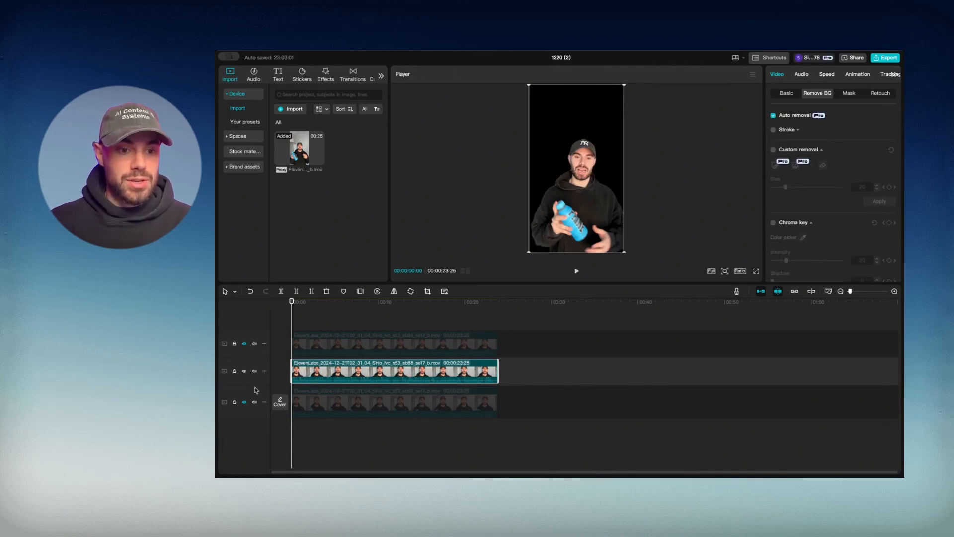
Show the bottom and top tracks again so all three layers appear together
click(244, 401)
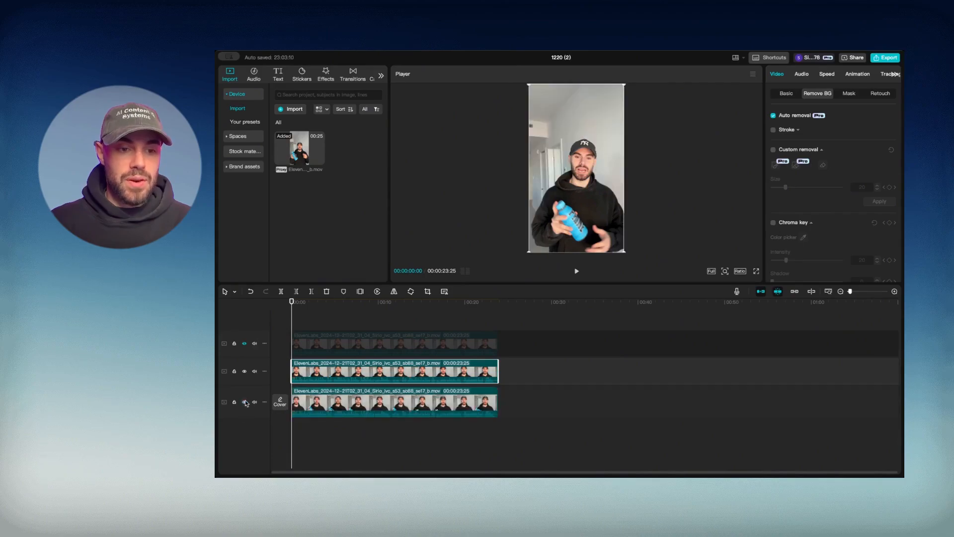
click(244, 343)
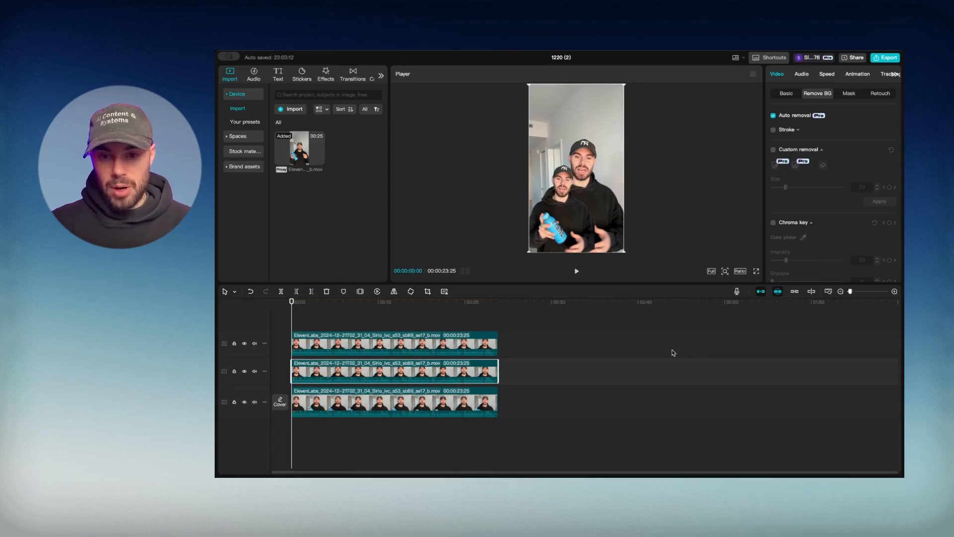
click(373, 314)
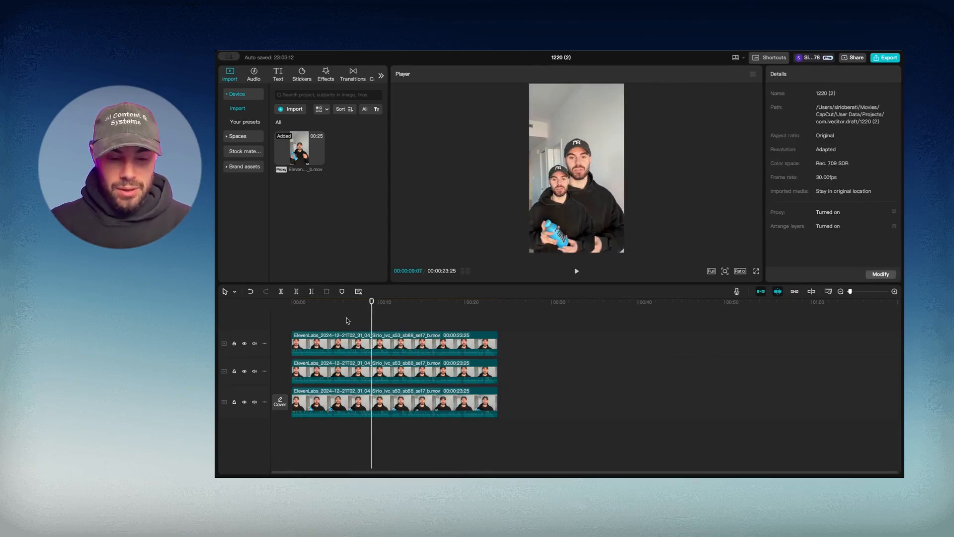
Marquee-select all three stacked clips on the timeline
drag(319, 318, 416, 465)
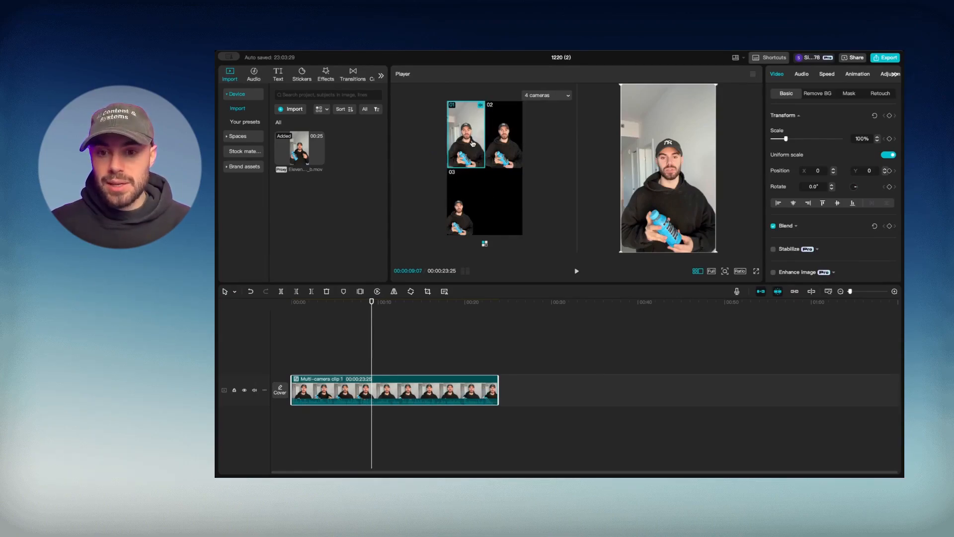
key(3)
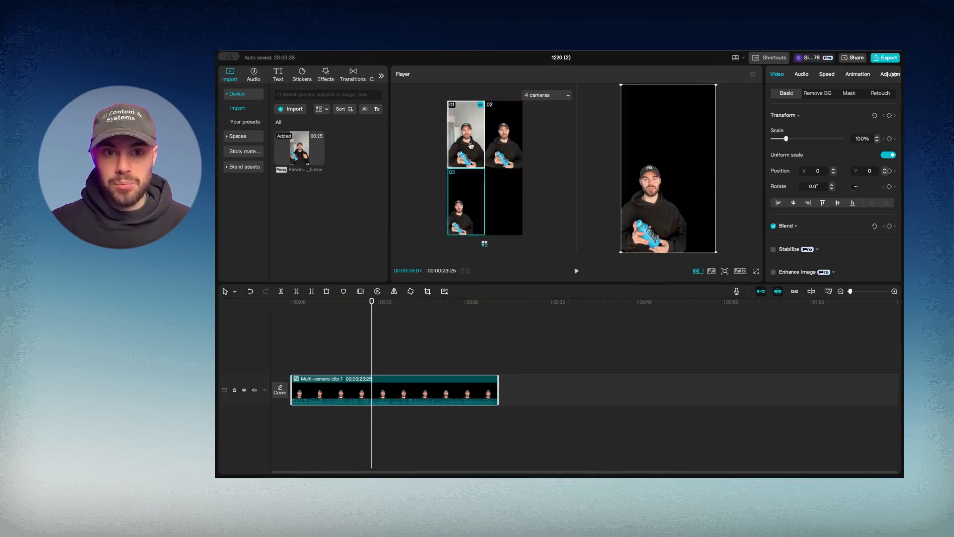
click(471, 154)
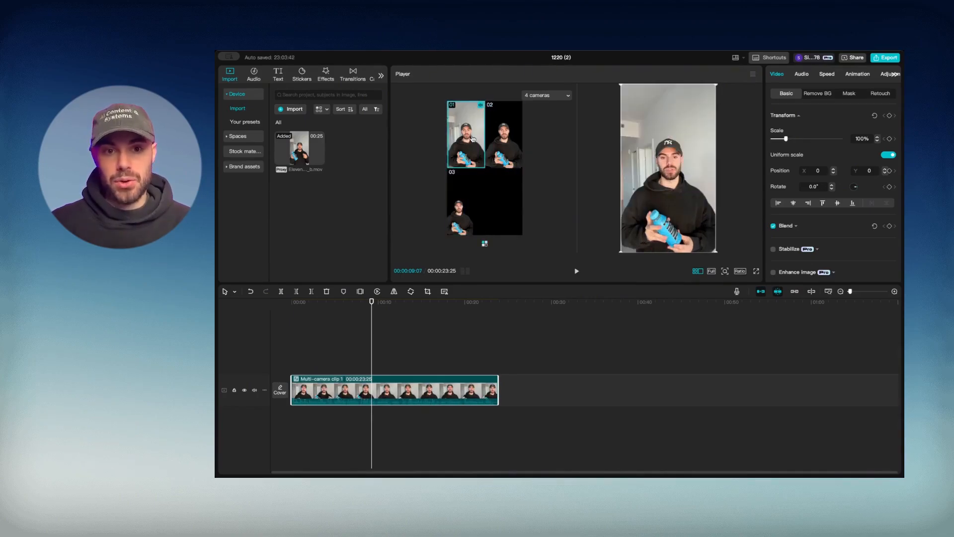
drag(313, 302, 281, 302)
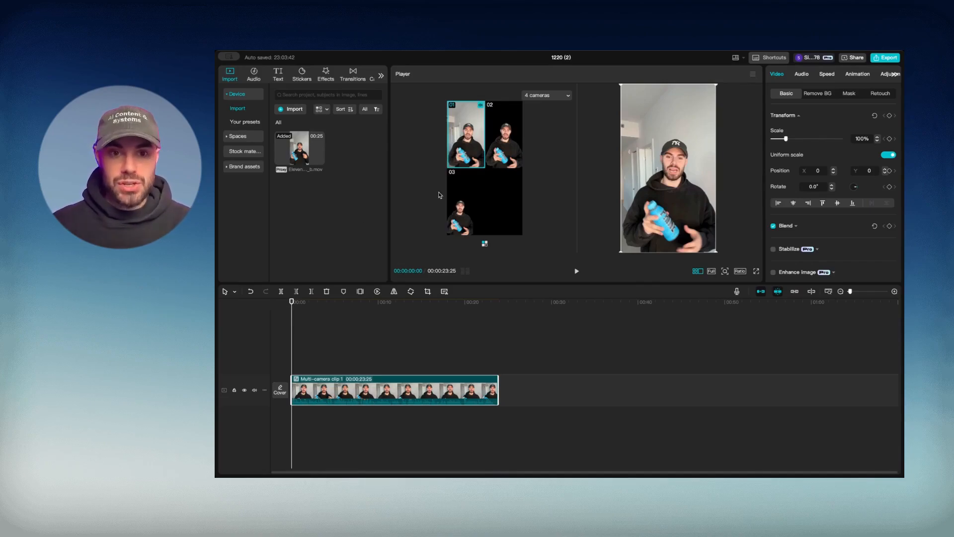
key(2)
click(474, 202)
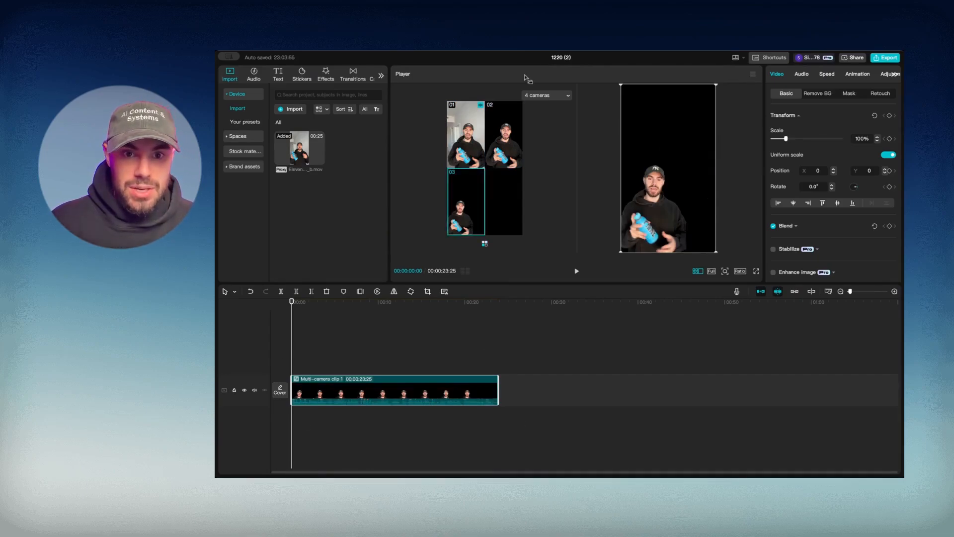
click(509, 136)
click(472, 147)
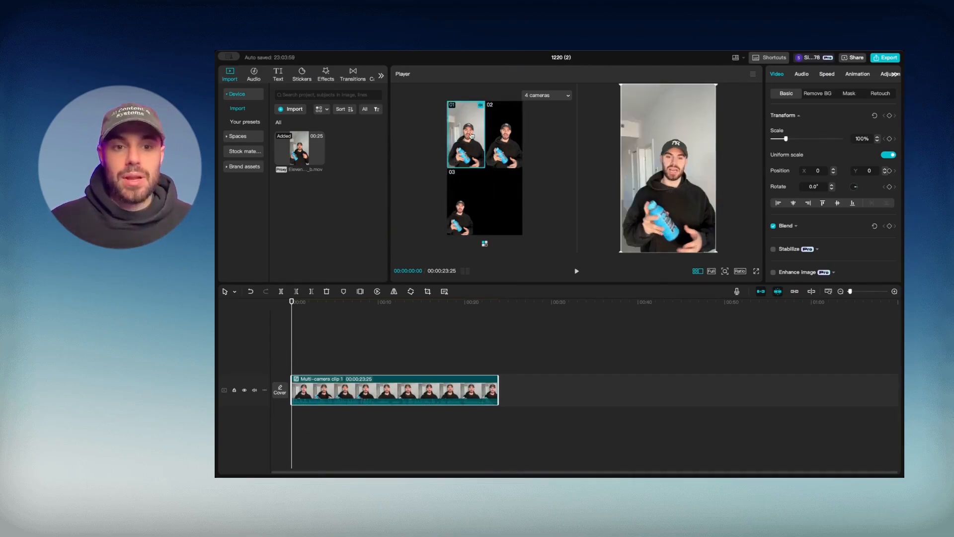
click(282, 332)
key(space)
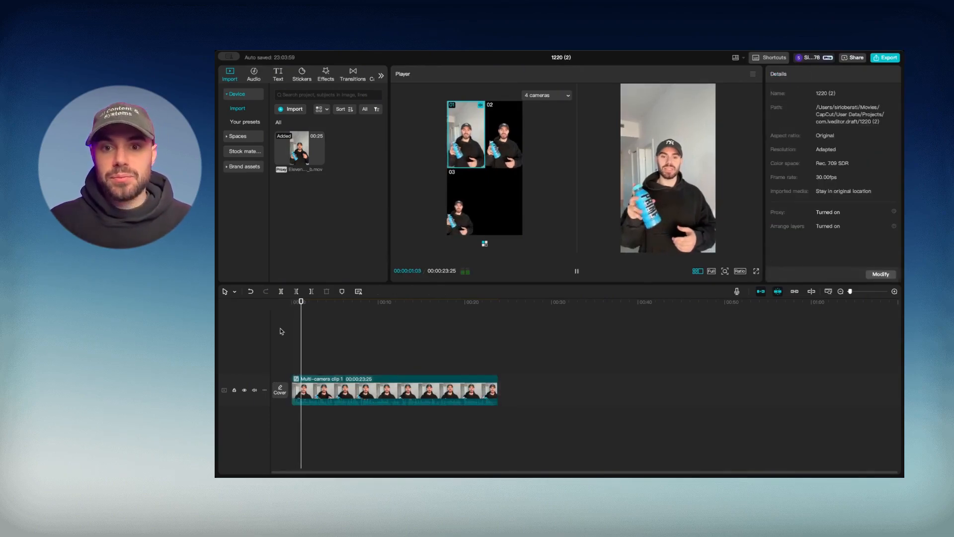
Cut the multicam clip to camera 03 near 2 seconds, then camera 02, then camera 01
key(space)
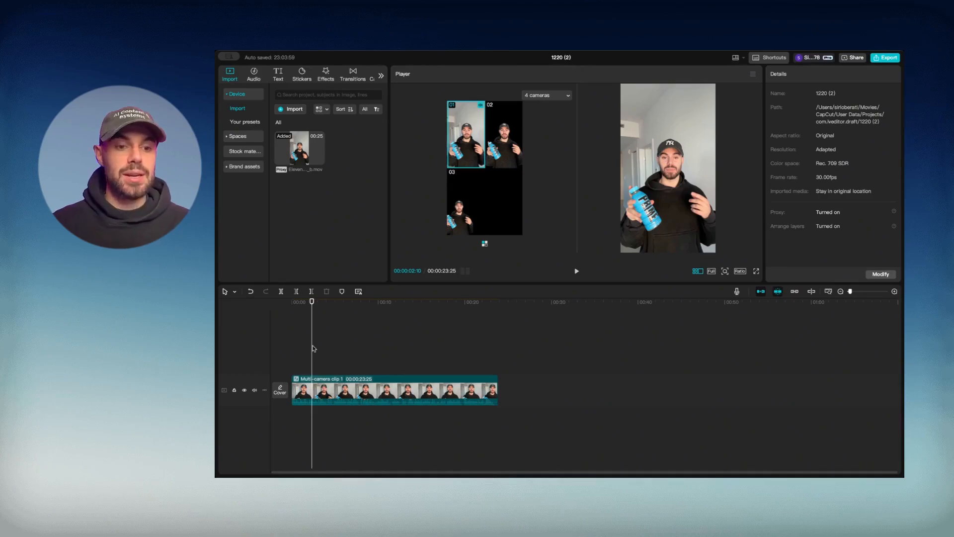
click(313, 350)
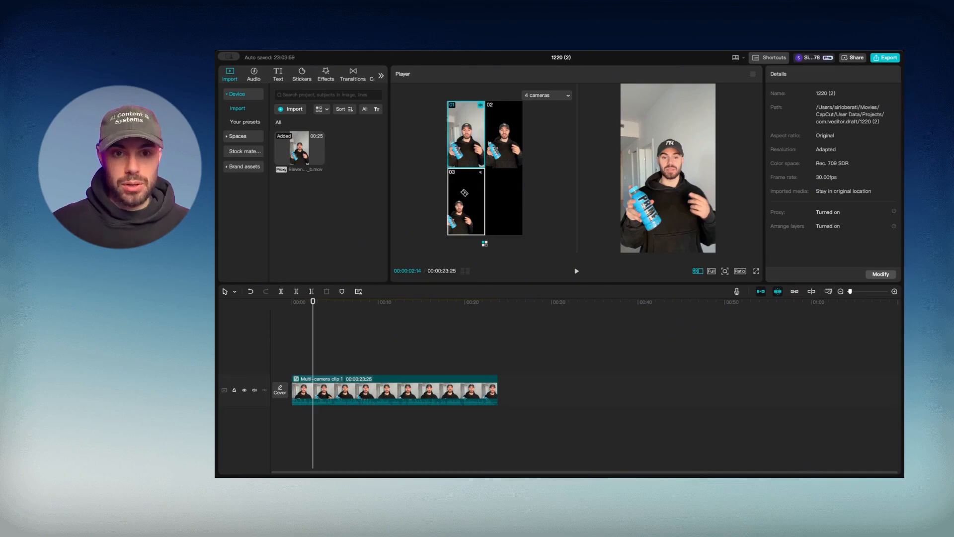
click(465, 193)
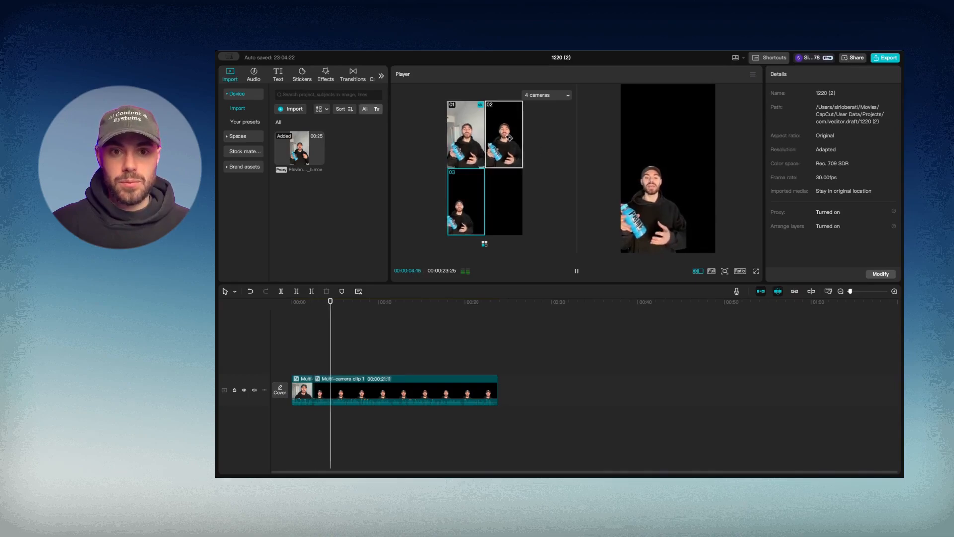
key(space)
click(509, 137)
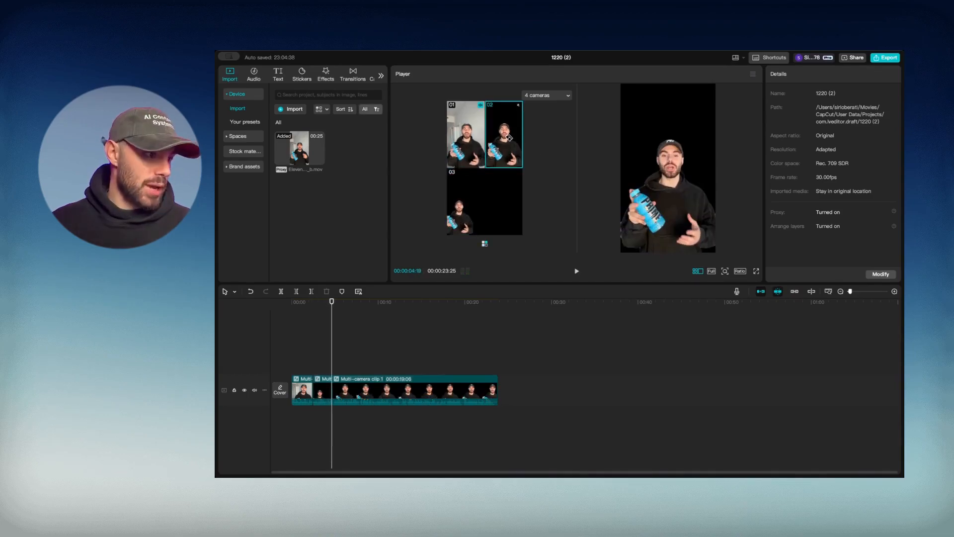
key(space)
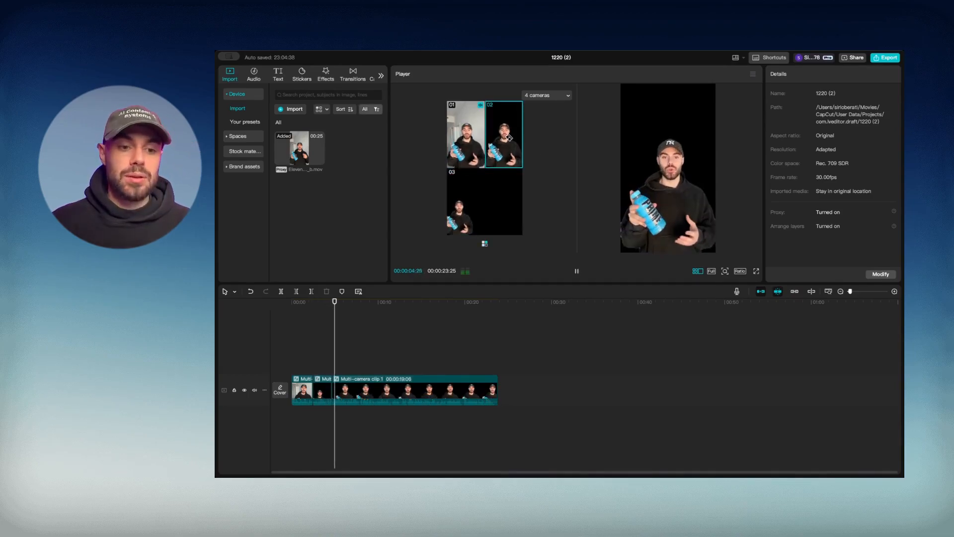
key(space)
click(467, 138)
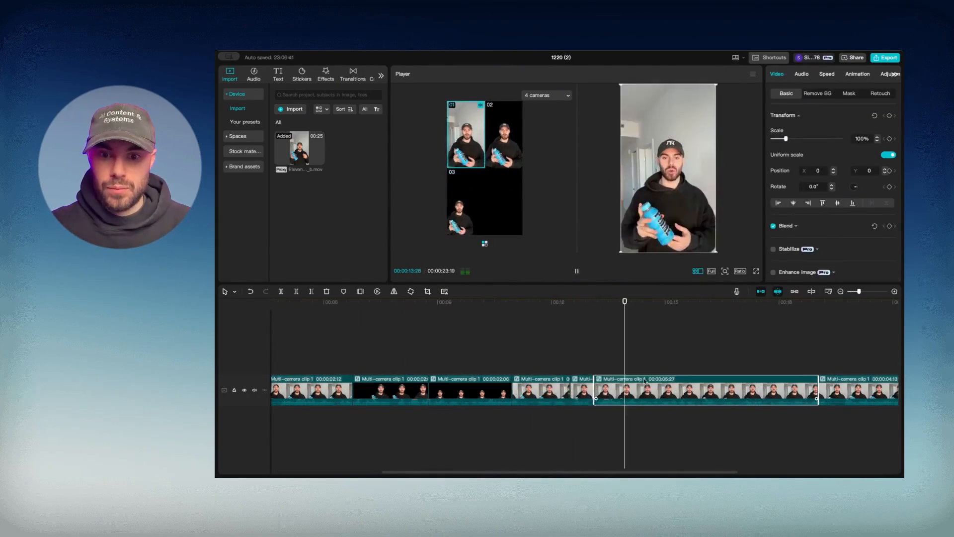
Play the multicam edit and scrub back to near its start
click(571, 342)
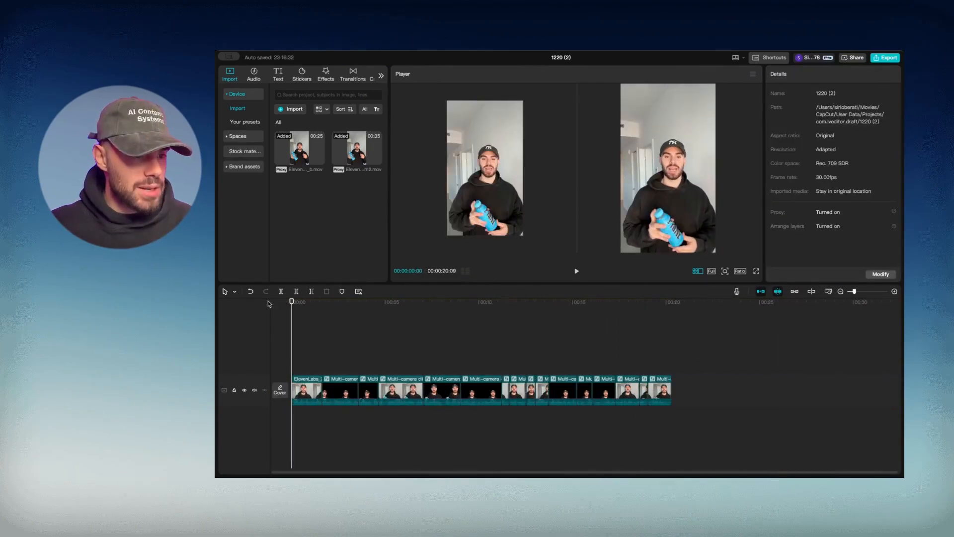
drag(302, 306, 452, 326)
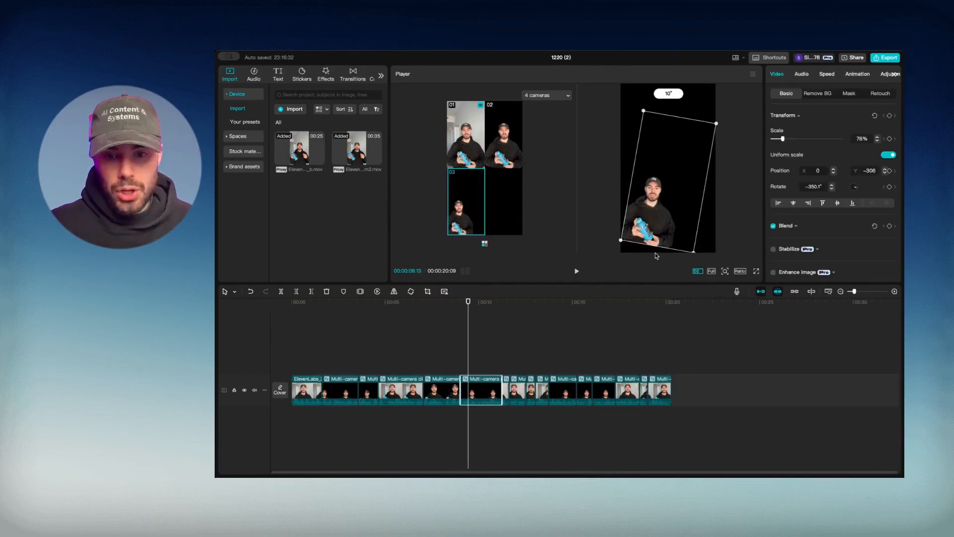
Rotate the 9-second clip to -349.1°, scale it to 70%, shift to X -172, and replay
drag(647, 253, 654, 253)
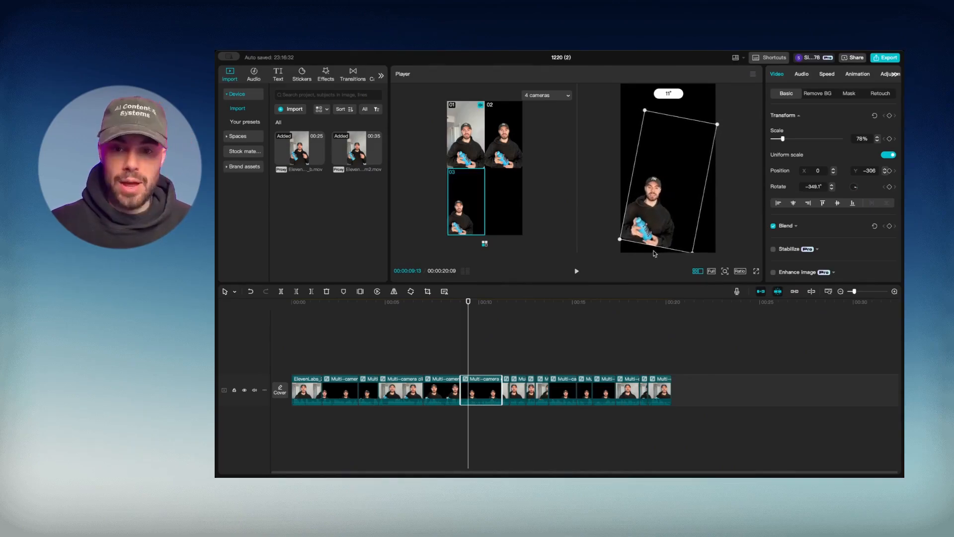
drag(654, 253, 654, 254)
drag(717, 125, 714, 133)
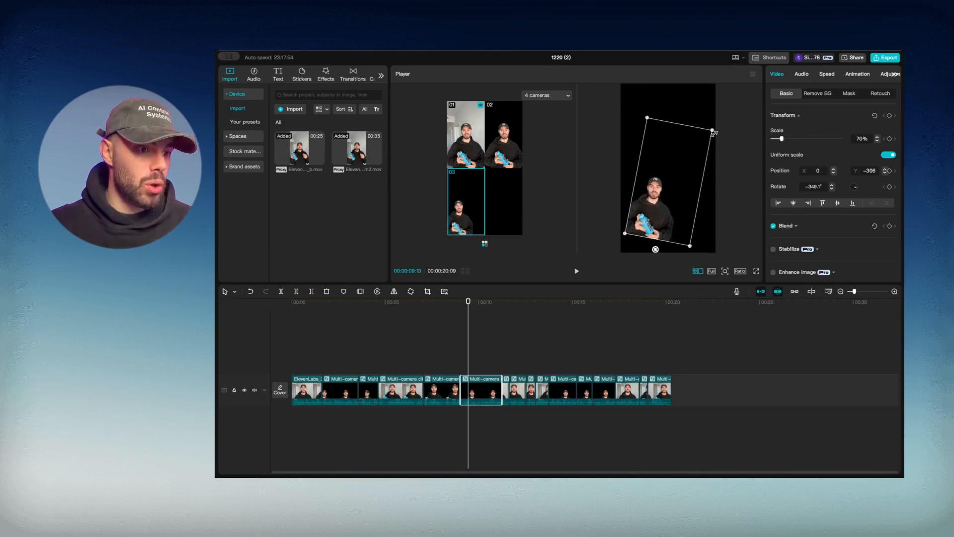
drag(629, 217, 621, 218)
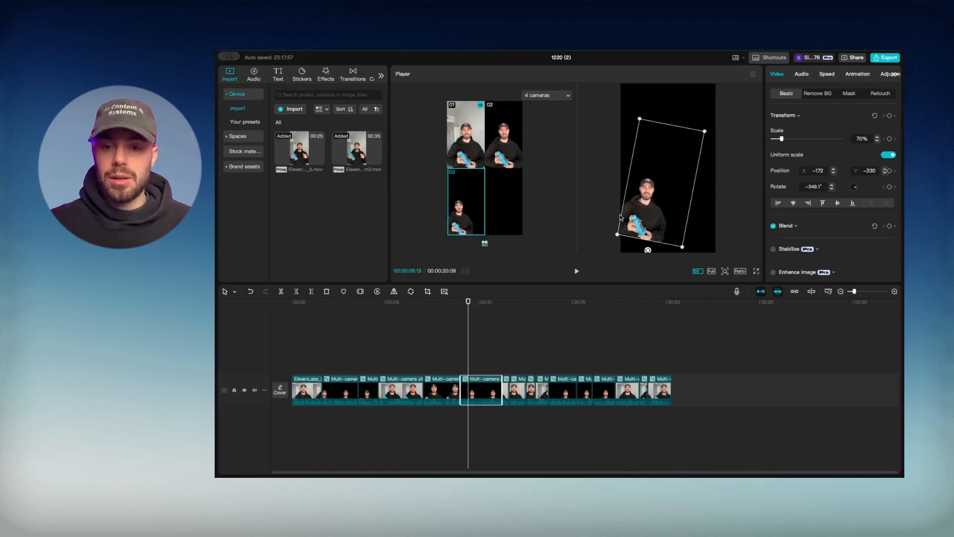
click(291, 327)
key(space)
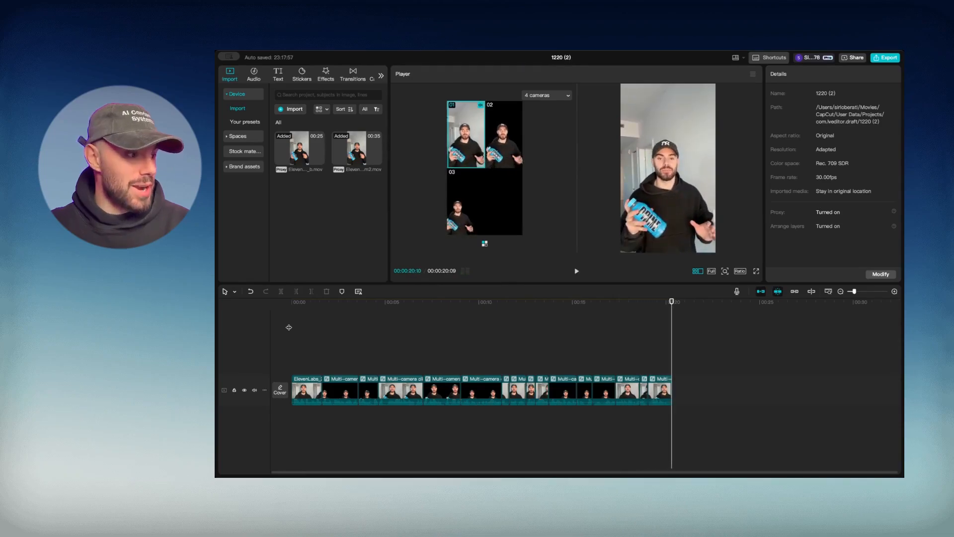
Jump to 04:13 and scrub around the 03:09 cut to review it
click(374, 340)
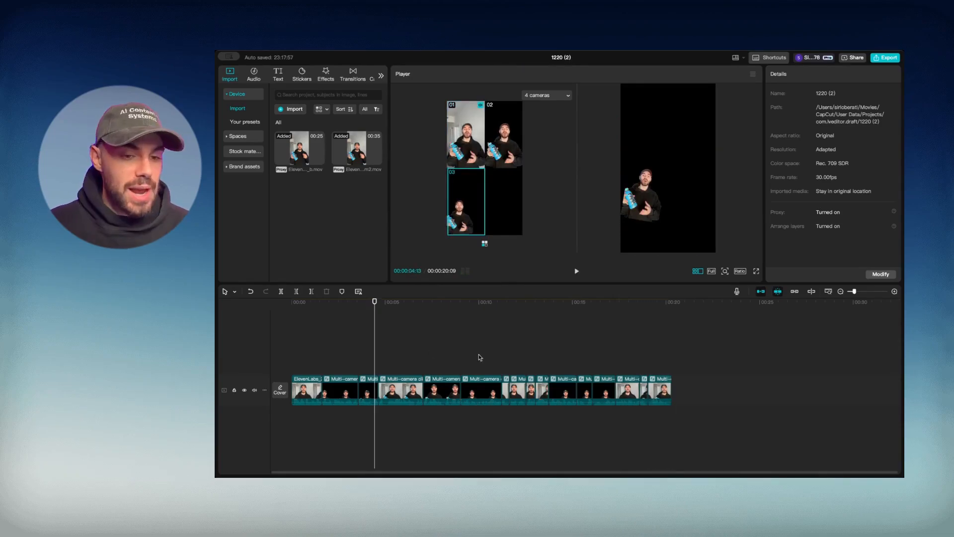
drag(383, 304, 446, 332)
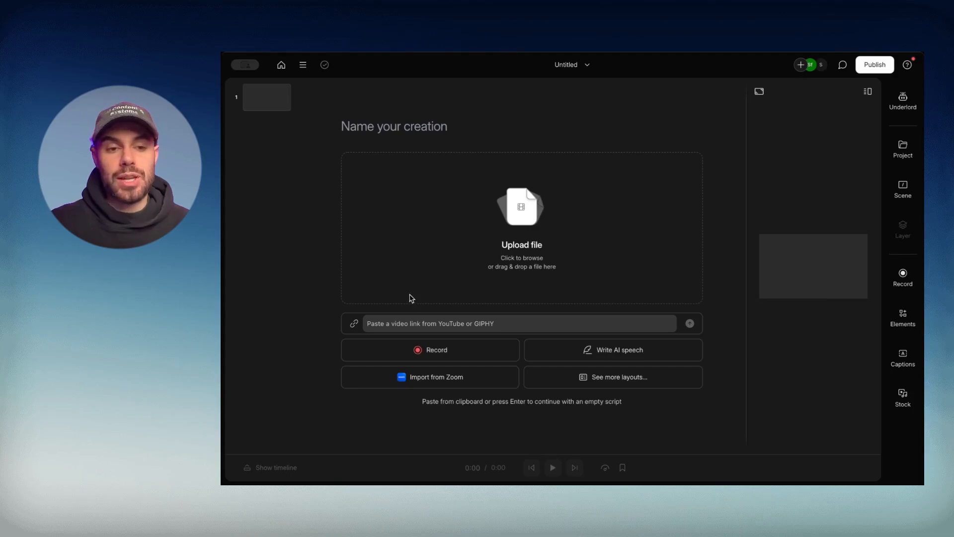
Drop the talking-head video into Descript to transcribe it, then select the whole transcript
drag(407, 288, 545, 189)
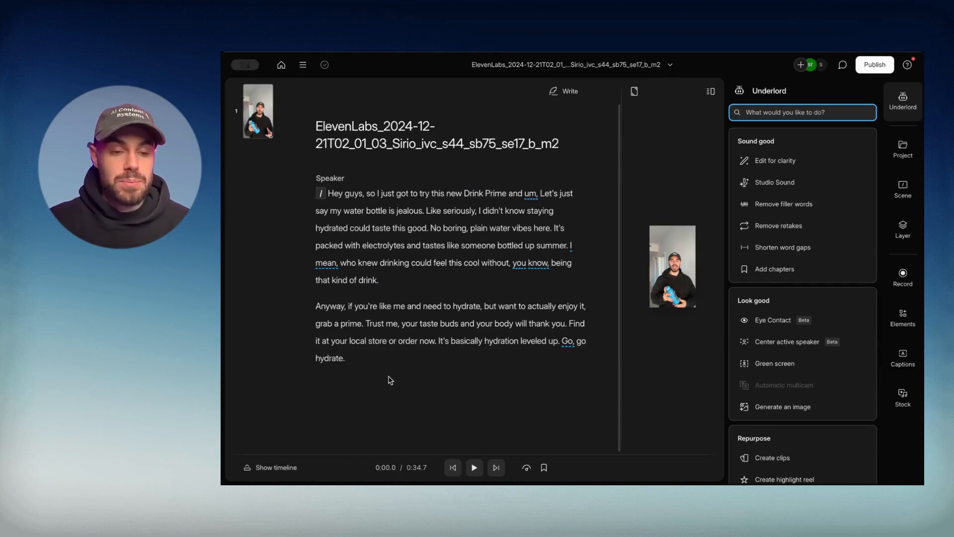
click(355, 365)
key(ctrl+a)
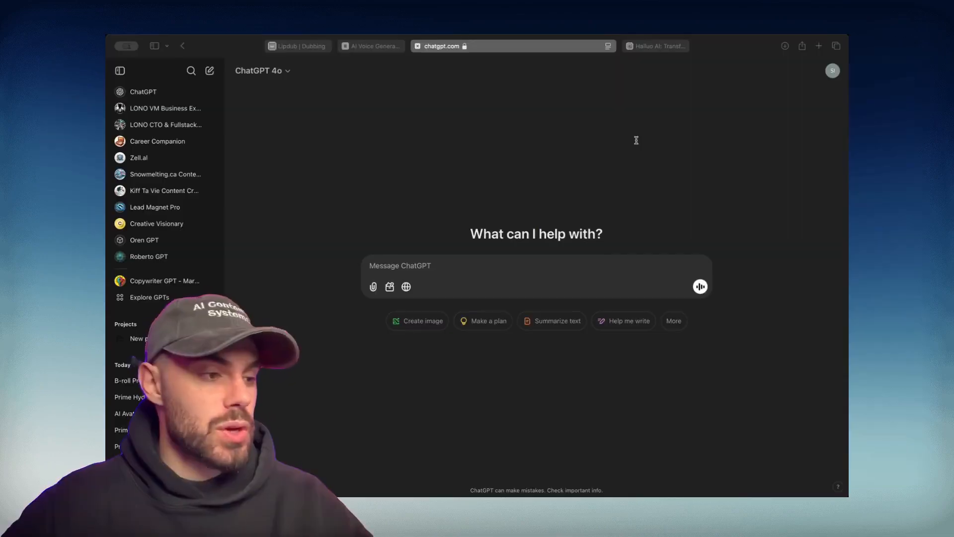
Paste the generic Flux/Hailuo b-roll prompt request, including the script, into ChatGPT and send it
click(446, 264)
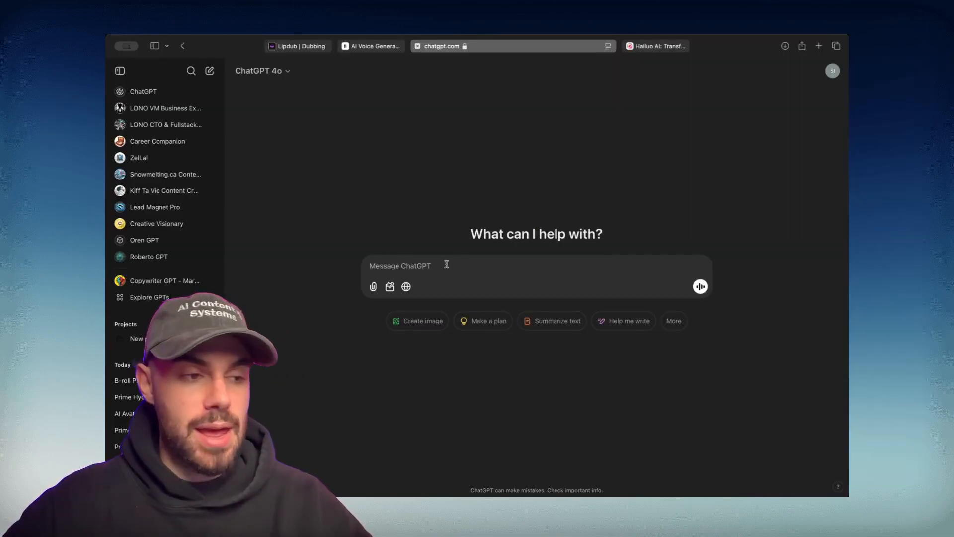
text(Generate b-roll prompts for platforms like Flux and Hailuo. I need a few images and a few videos that will go well with the script below. Do not mention the product. The B-roll needs to be generic and not product focused.   "Hey guys, so I just got to try this new Drink Prime and um, Let's just say my water bottle is jealous. Like seriously, I didn't know staying hydrated could taste this good. No boring, plain water vibes here. It's packed with electrolytes and tastes like someone bottled up summer. I mean, who knew drinking could feel this cool without, you know, being that kind of drink.)
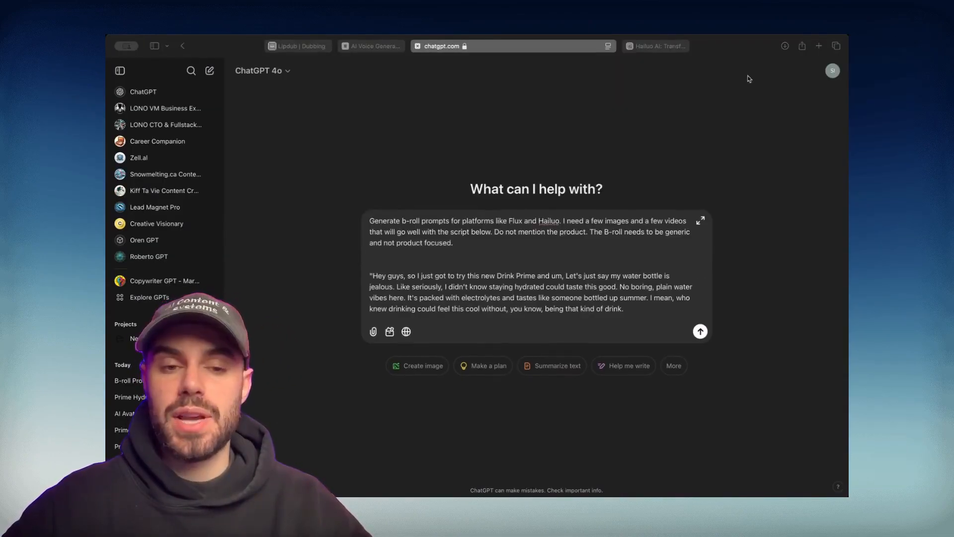
click(412, 221)
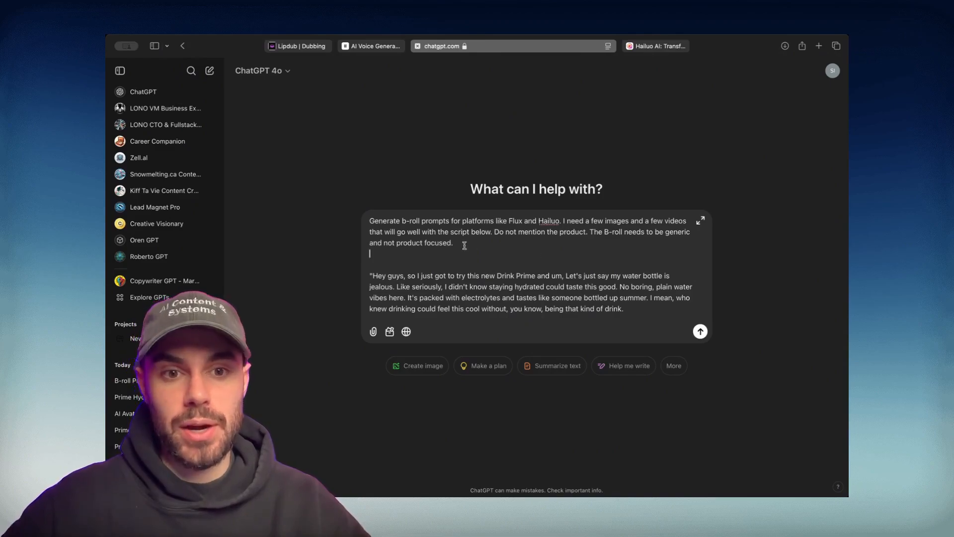
scroll(449, 257, down, 2)
scroll(449, 256, down, 1)
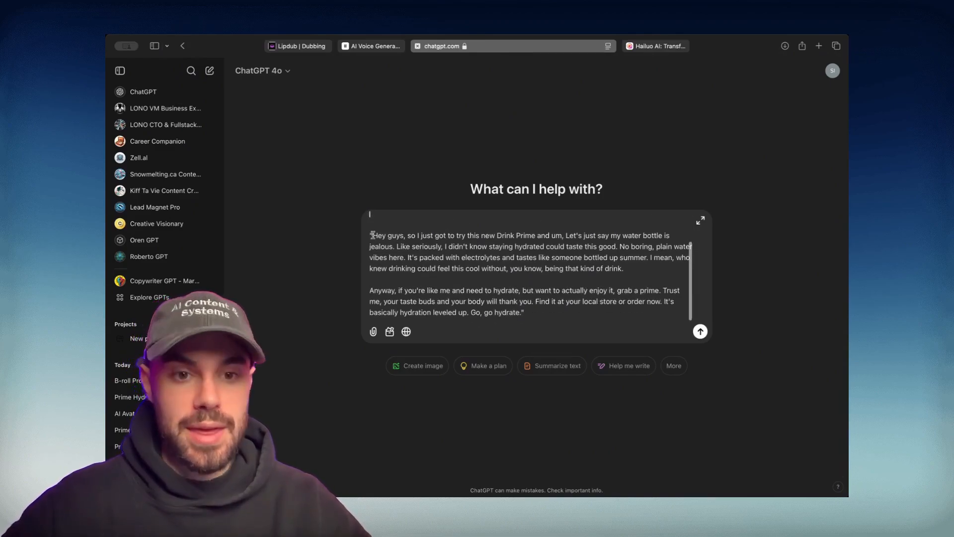
drag(372, 235, 519, 313)
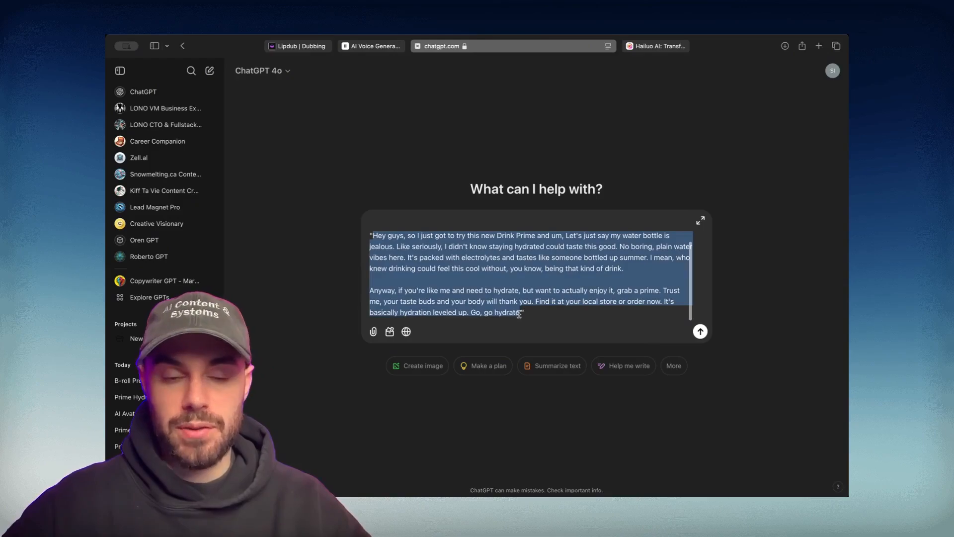
click(536, 313)
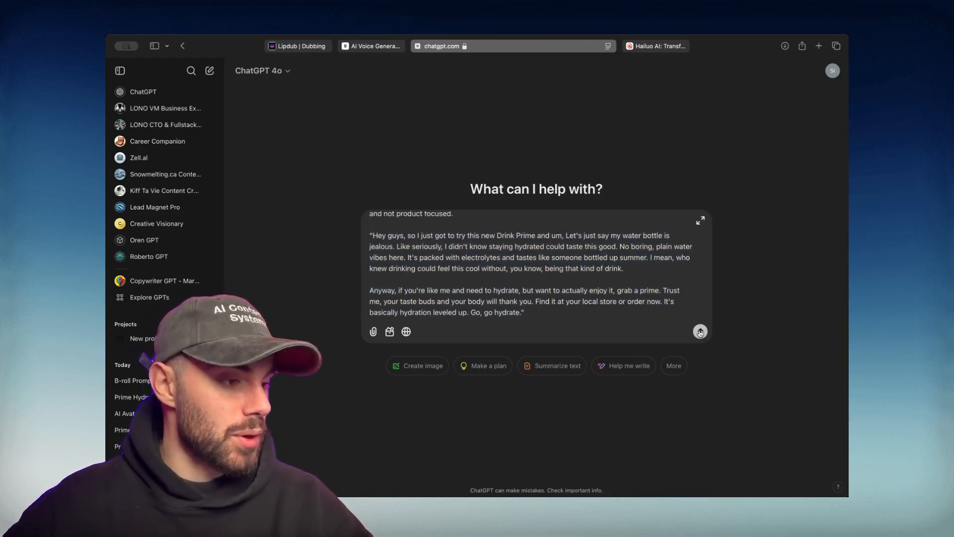
click(699, 331)
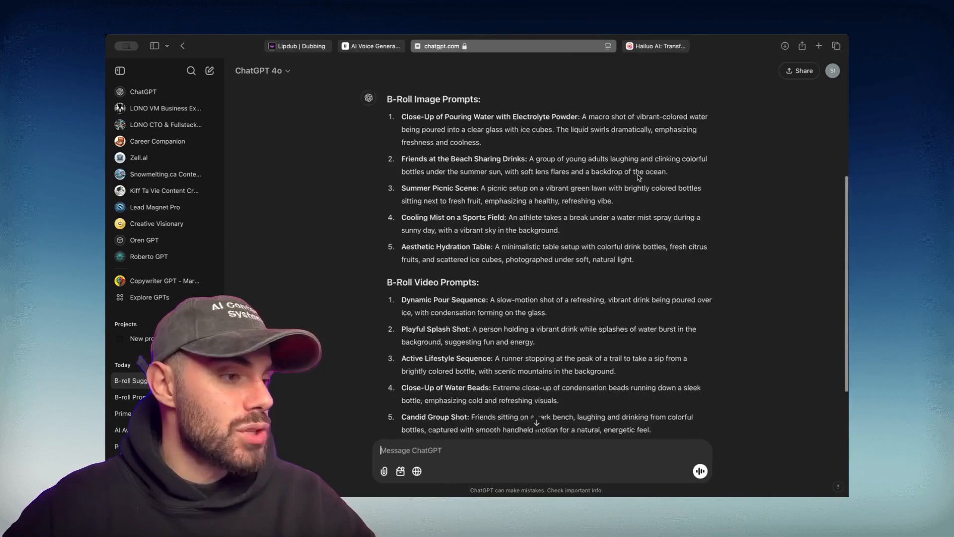
Scroll through ChatGPT's reply to review the B-Roll Image Prompts list
scroll(639, 178, up, 1)
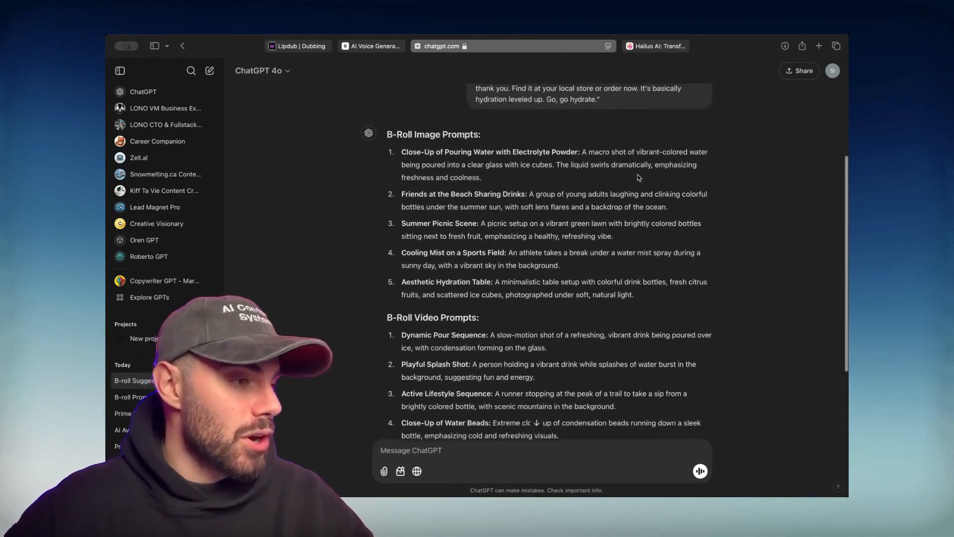
scroll(639, 178, up, 2)
scroll(387, 159, down, 1)
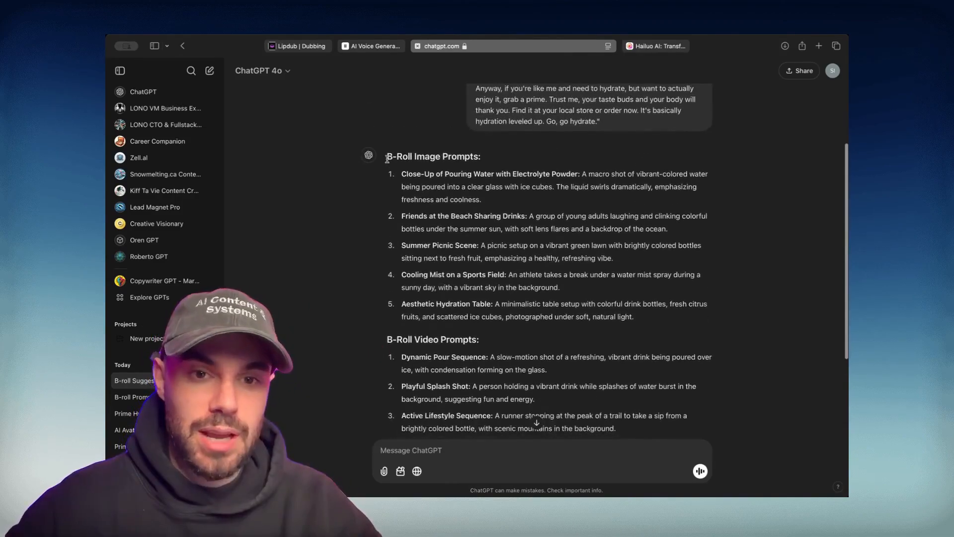
drag(388, 158, 538, 157)
scroll(559, 157, down, 3)
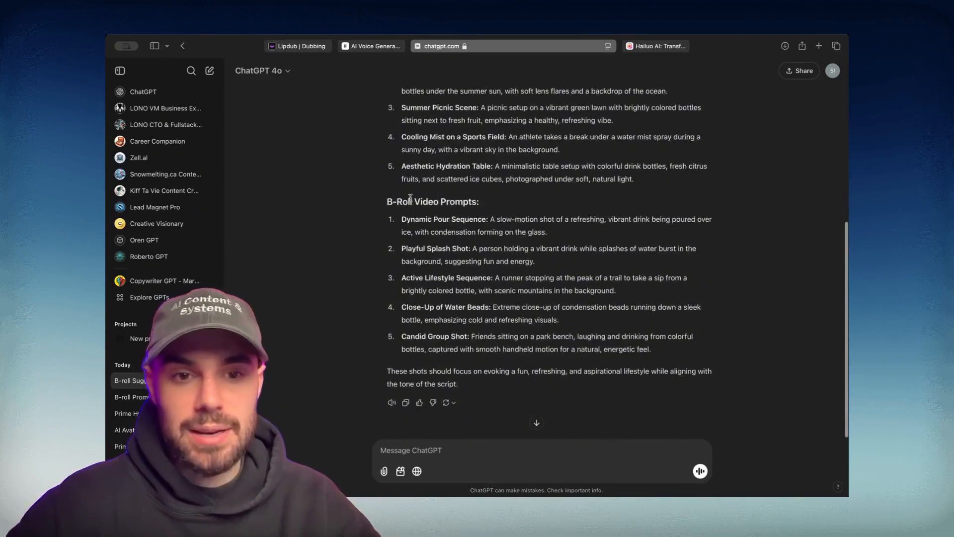
drag(386, 201, 489, 203)
Select the first image prompt's description and take it to the FLUX1.1 page on fal.ai
scroll(499, 203, up, 3)
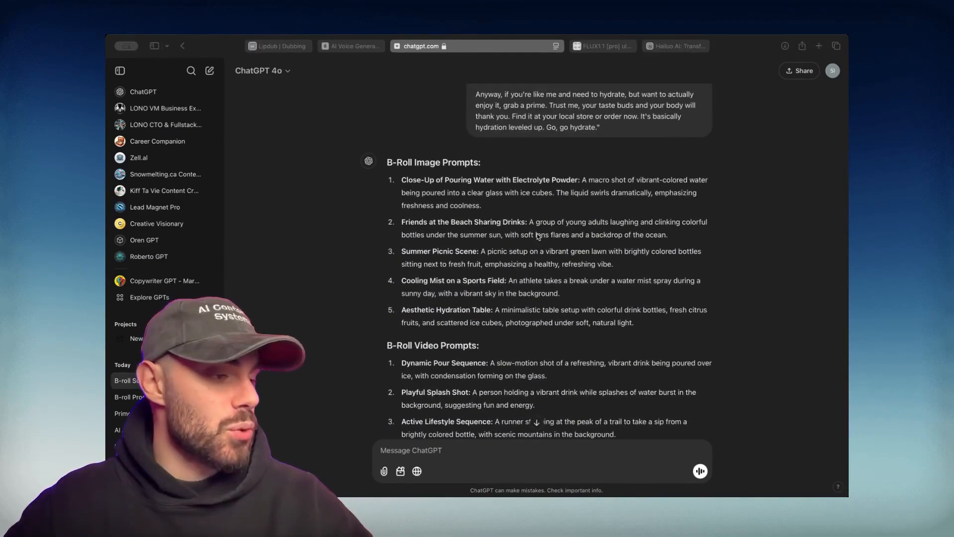
scroll(527, 265, up, 1)
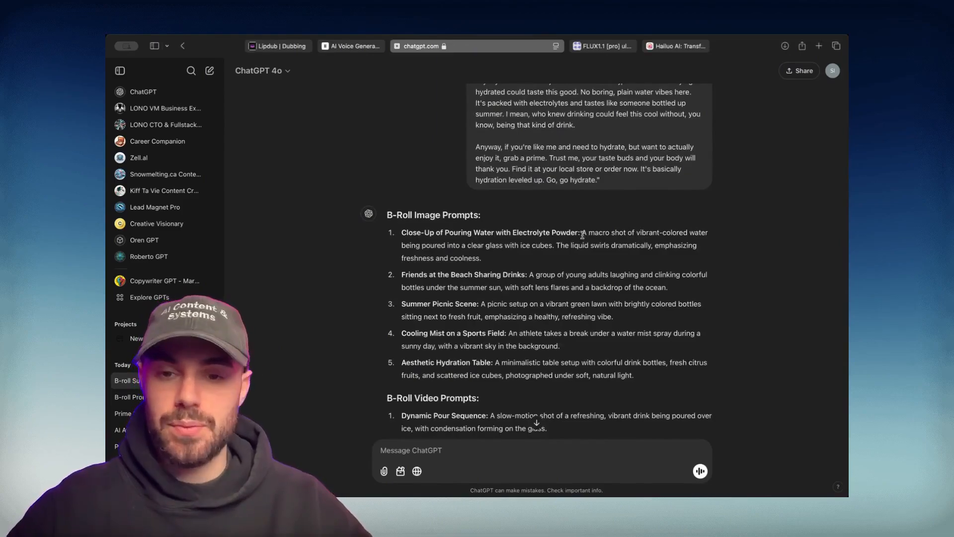
drag(583, 233, 597, 255)
click(604, 46)
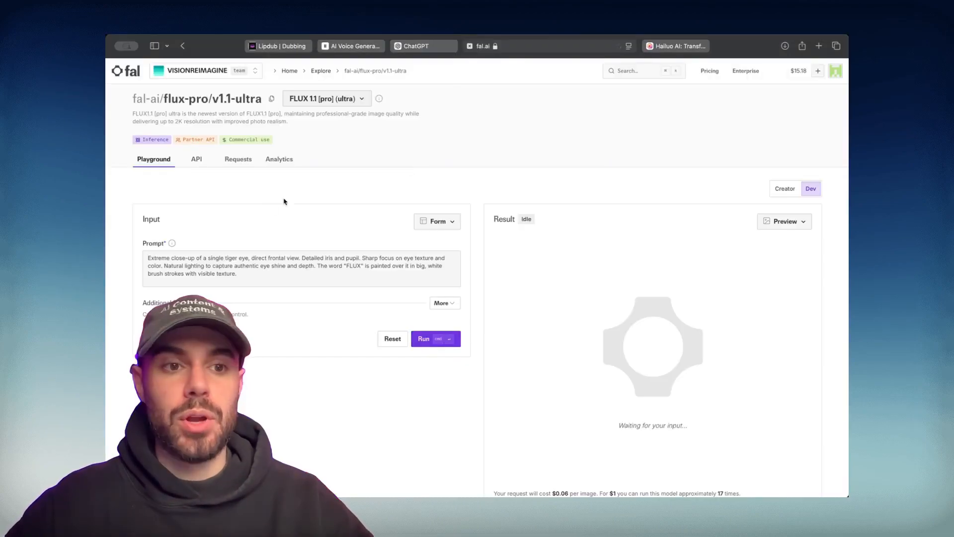
Replace the FLUX prompt with the pouring-water prompt and enable Raw under Additional Settings
triple_click(241, 257)
key(super+v)
click(445, 303)
scroll(444, 305, down, 4)
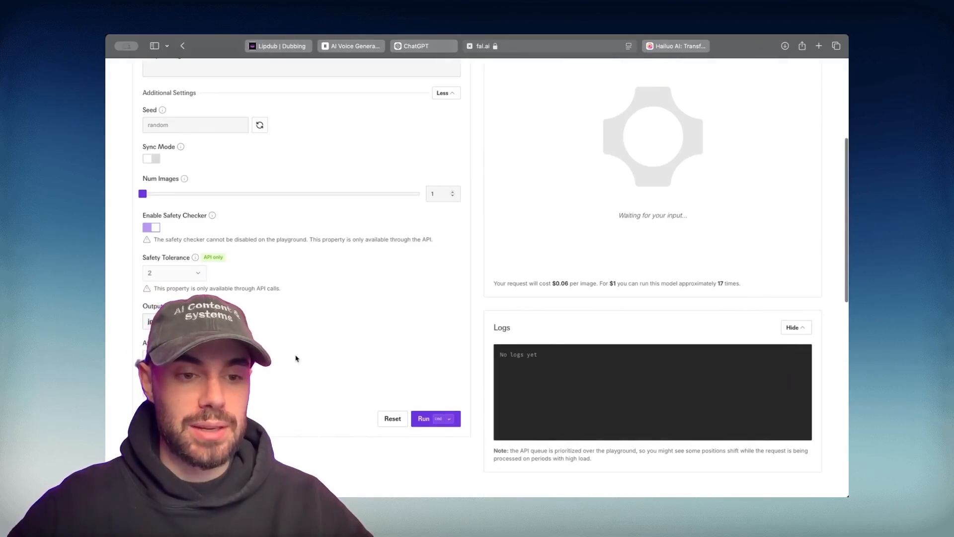
scroll(296, 358, up, 4)
scroll(296, 358, down, 8)
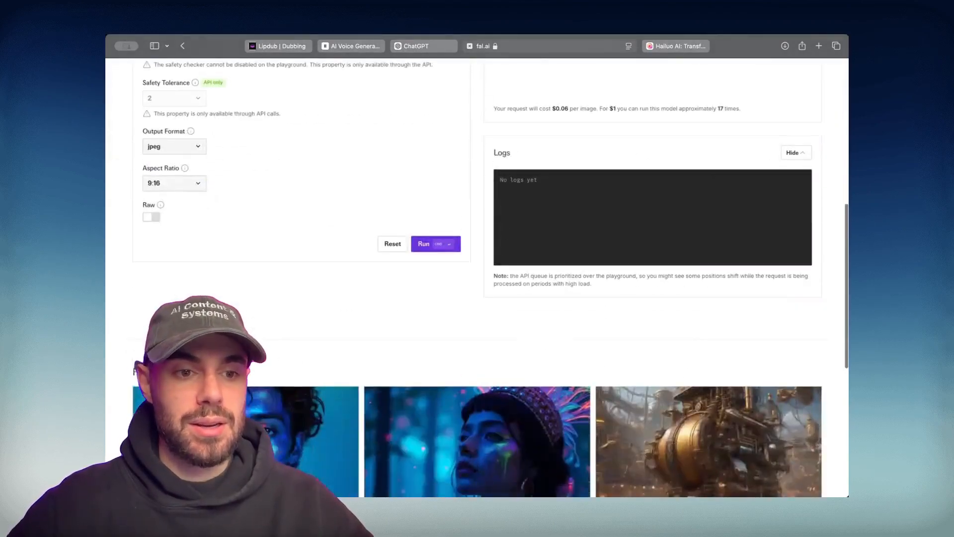
click(151, 217)
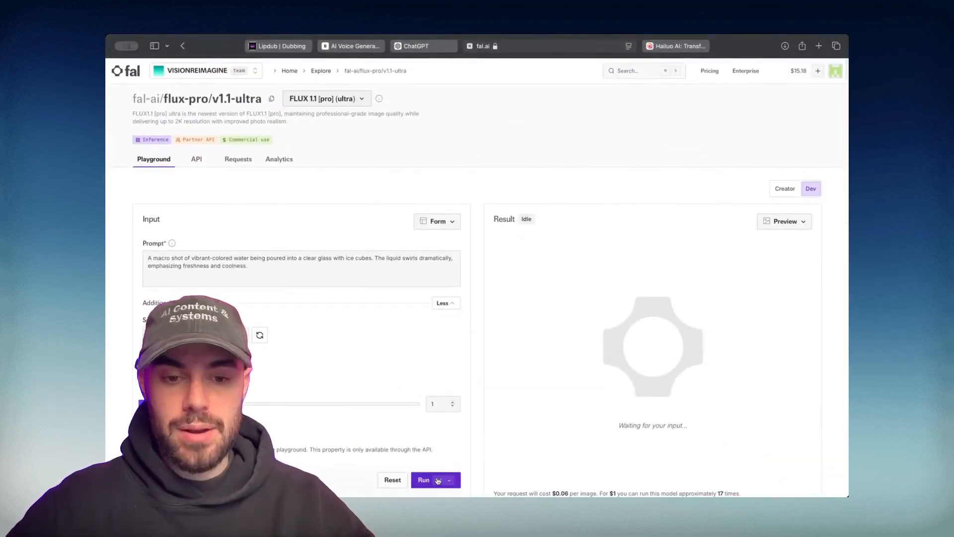
Run the 9:16 raw generation and check the swirling water-over-ice result
click(438, 480)
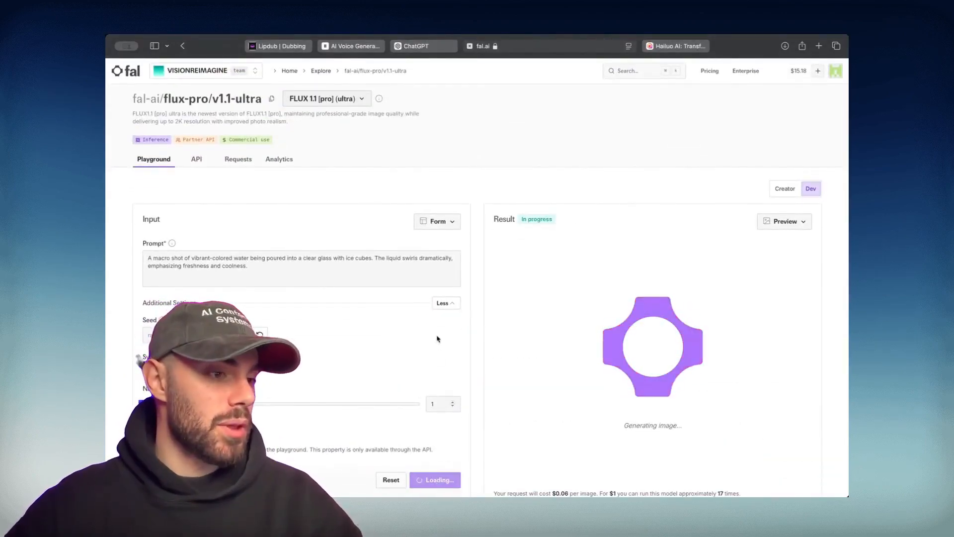
scroll(438, 339, down, 5)
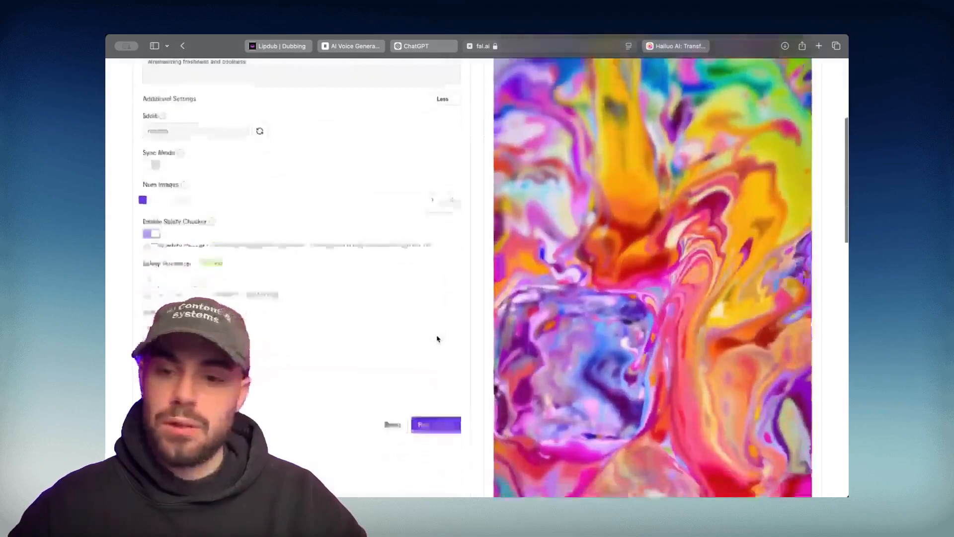
scroll(437, 339, down, 4)
scroll(437, 339, up, 5)
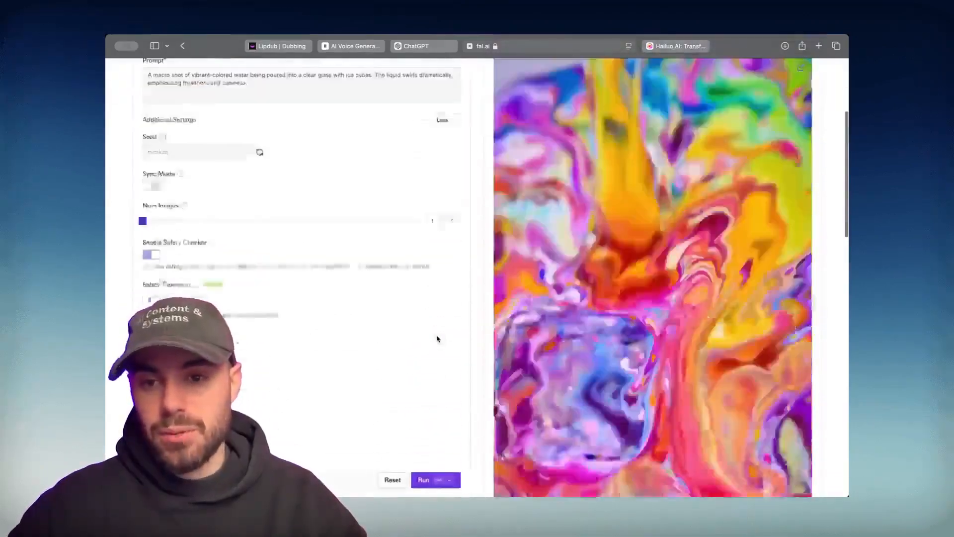
scroll(437, 339, down, 6)
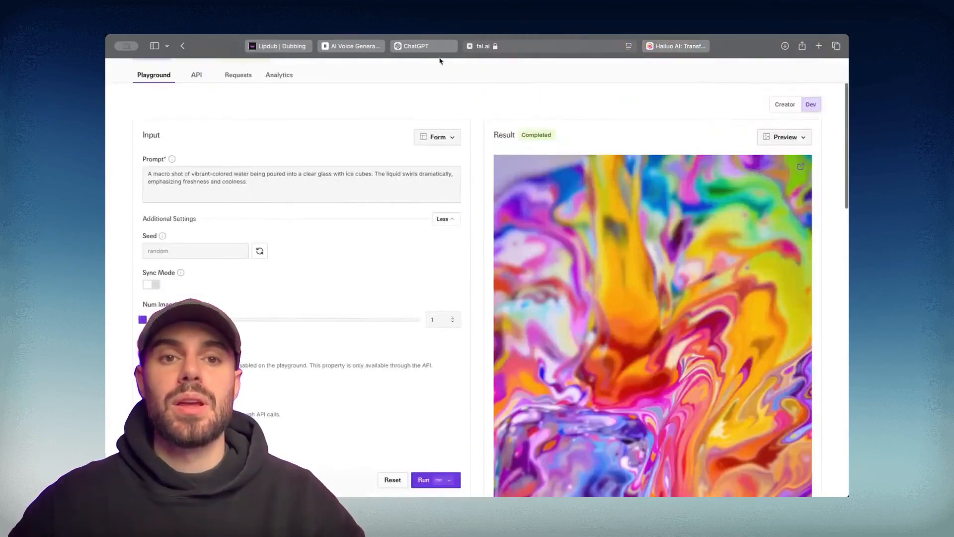
Copy the Friends at the Beach prompt from ChatGPT into fal.ai's Prompt box, replacing the old text
click(440, 46)
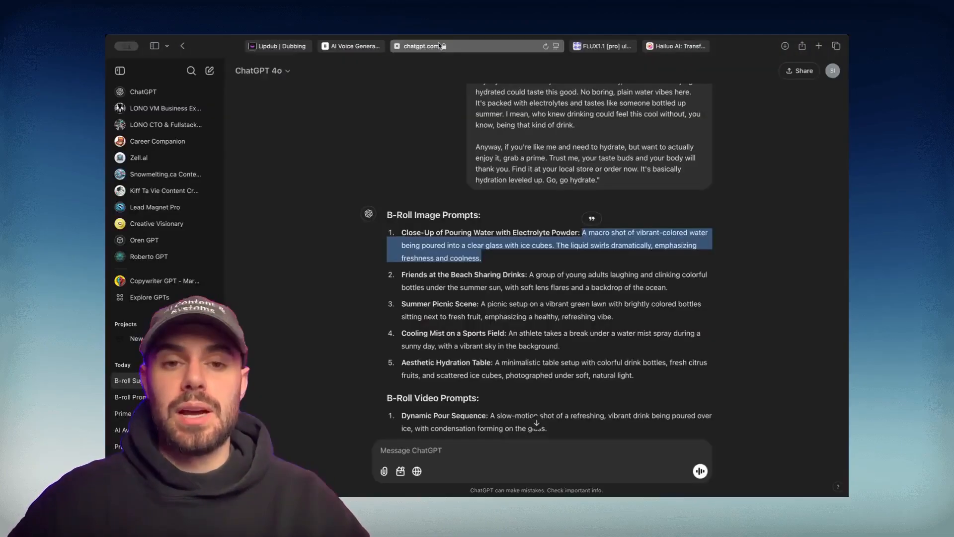
drag(528, 275, 717, 286)
key(super+c)
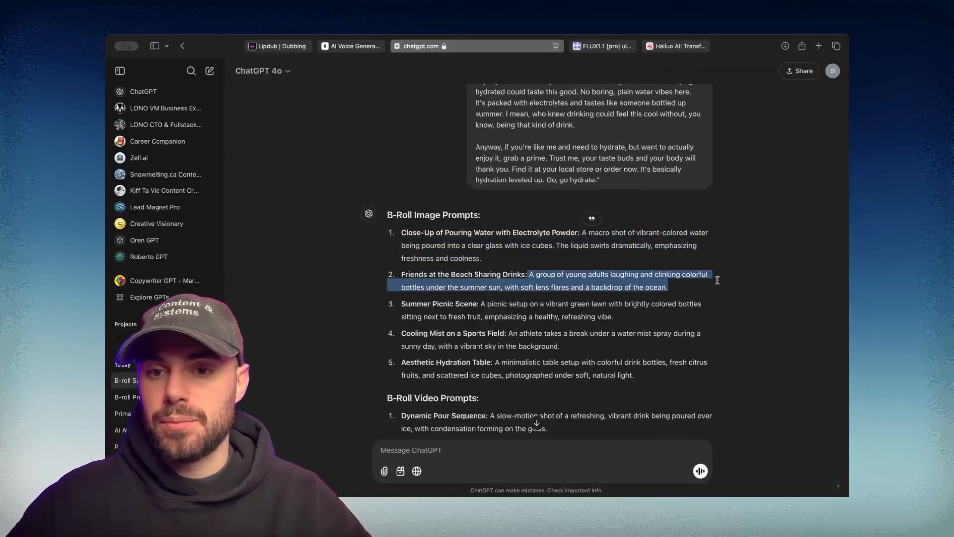
click(603, 46)
click(318, 192)
key(super+a)
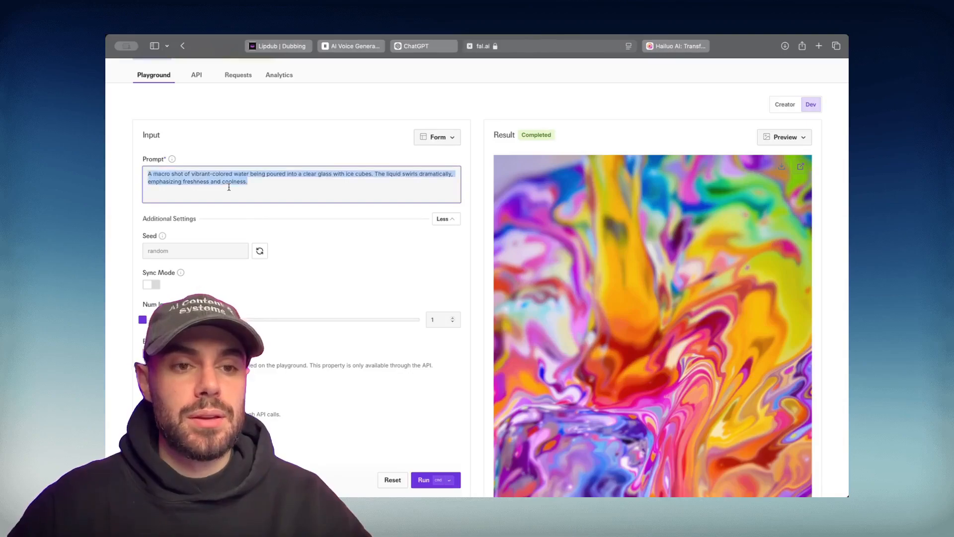
key(super+v)
Generate the beach friends image and scroll through to check the result
click(434, 480)
scroll(452, 397, up, 3)
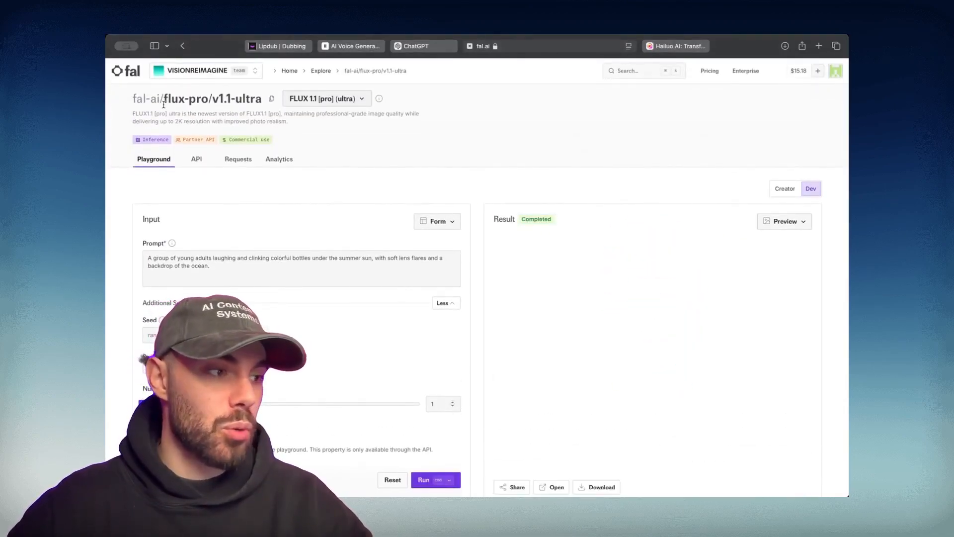
scroll(568, 212, down, 5)
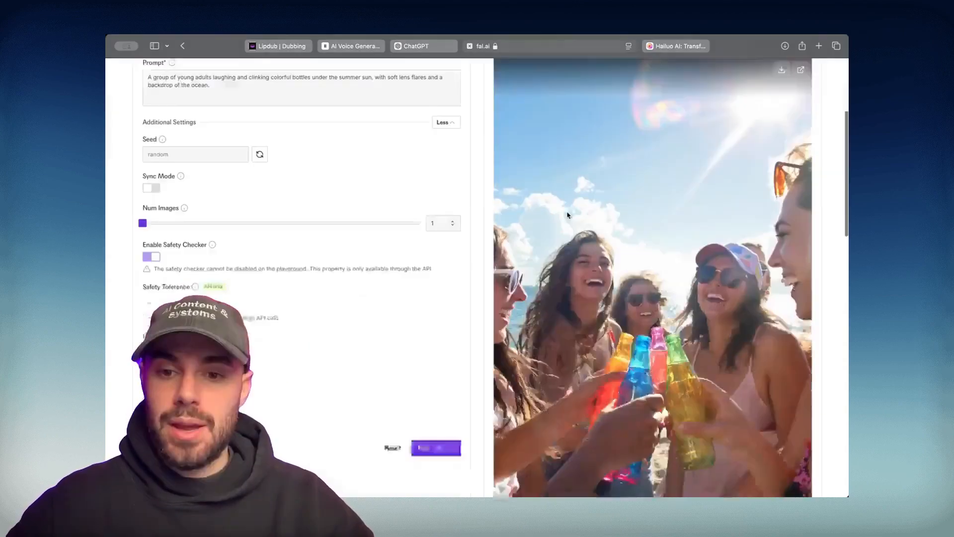
scroll(568, 212, down, 2)
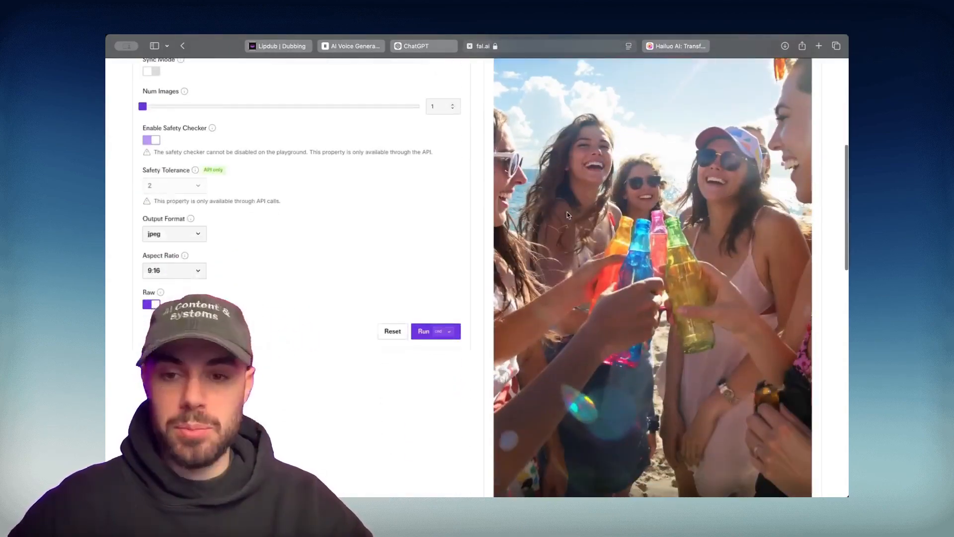
scroll(614, 199, down, 2)
scroll(615, 198, down, 1)
scroll(603, 365, up, 8)
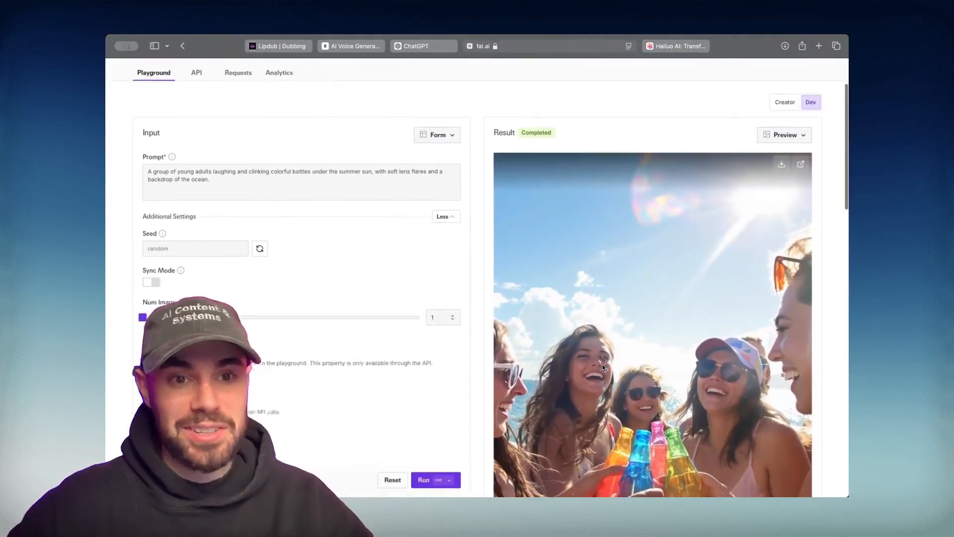
scroll(602, 365, down, 2)
scroll(332, 117, up, 1)
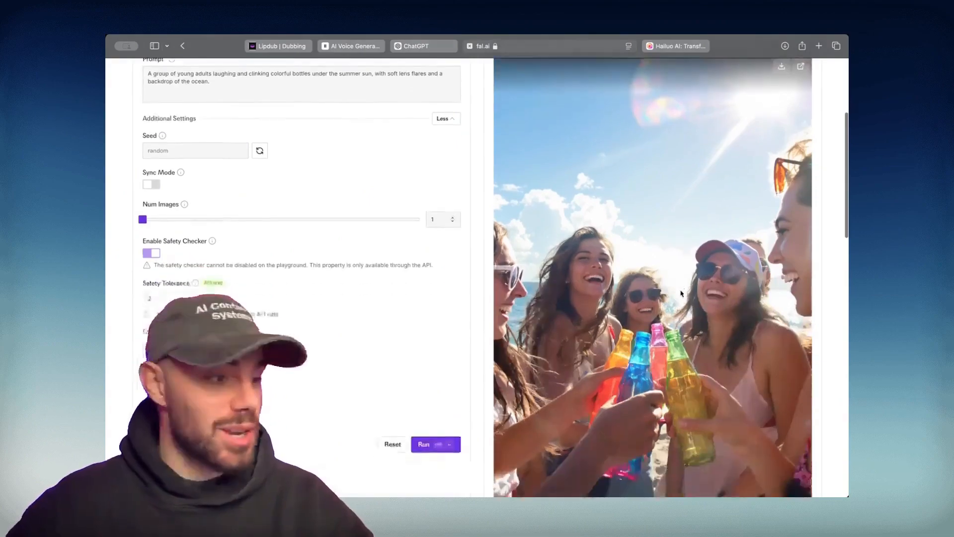
scroll(681, 293, down, 5)
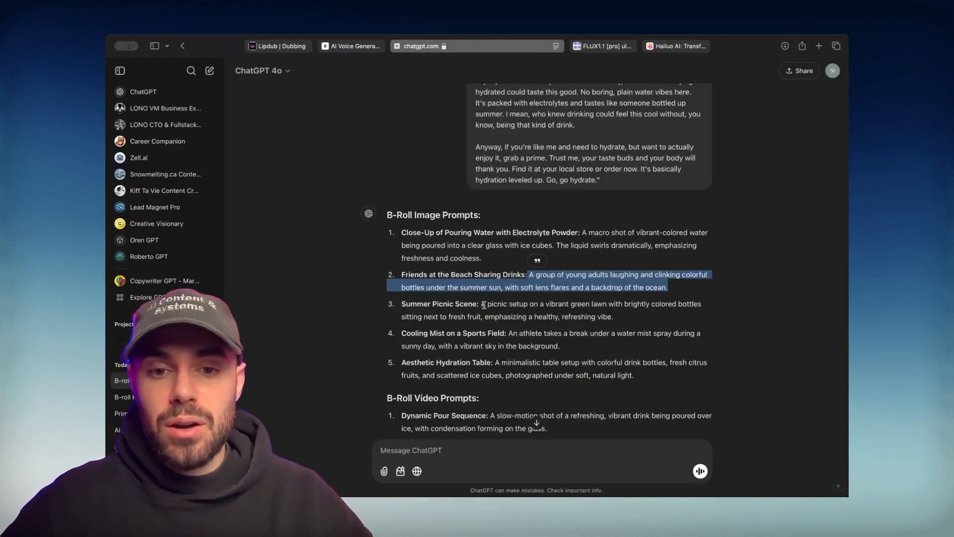
drag(482, 304, 640, 323)
Paste the Summer Picnic Scene prompt into fal.ai and generate the picnic image
key(super+c)
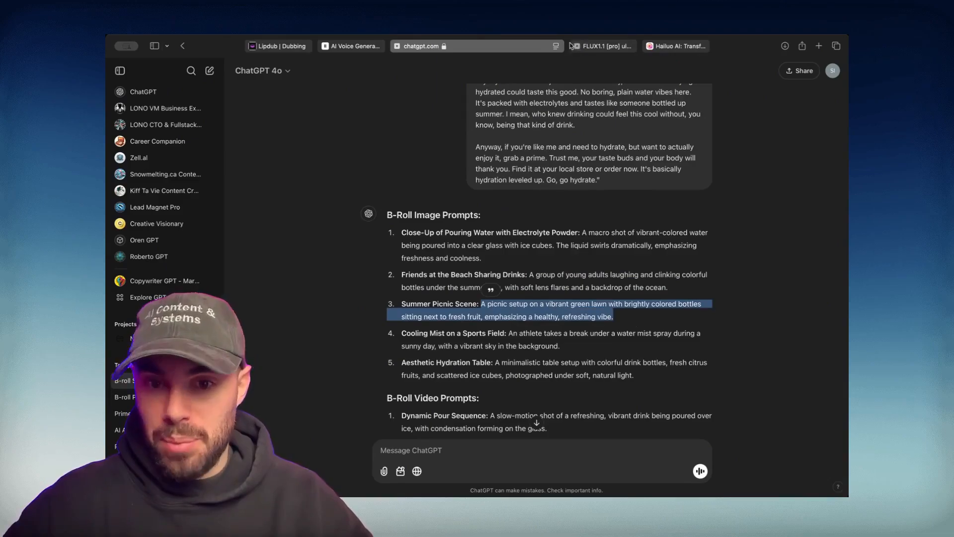
click(601, 46)
click(228, 268)
key(super+a)
key(super+v)
click(438, 479)
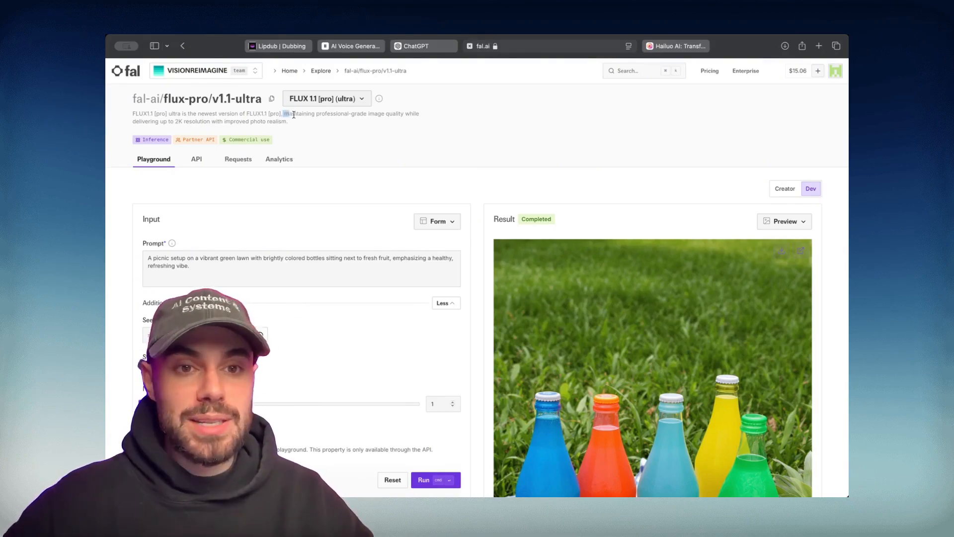
Point out the model's image-quality and 2K resolution description while reviewing the picnic result
drag(294, 115, 379, 116)
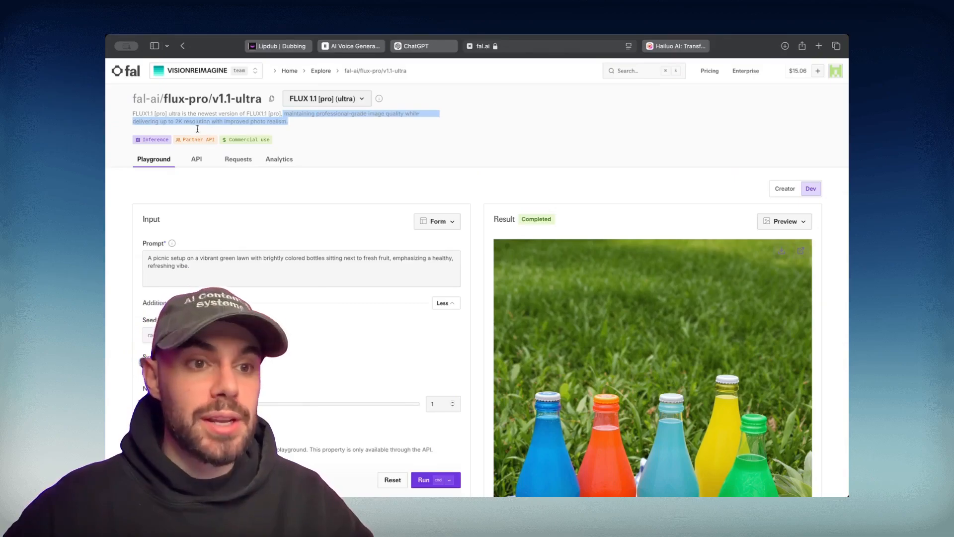
drag(197, 129, 298, 119)
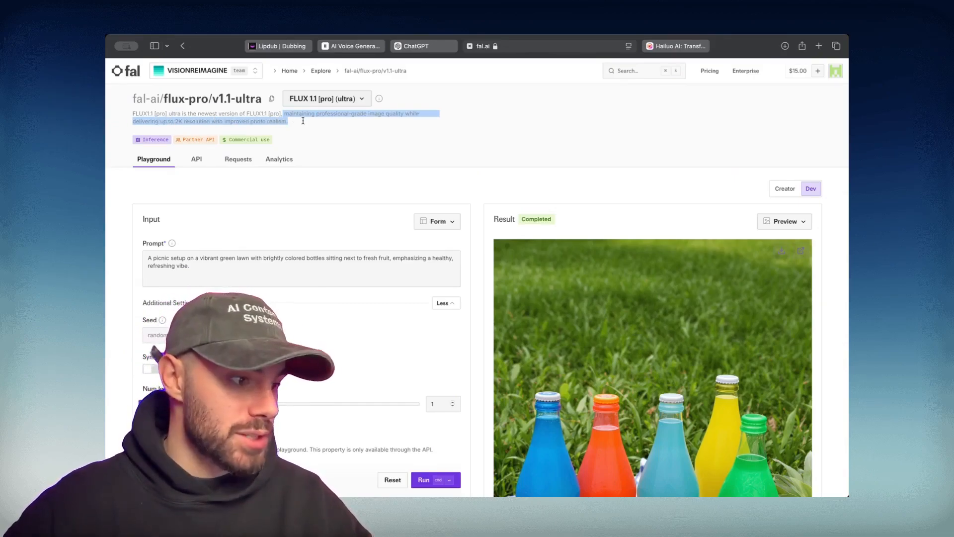
click(337, 115)
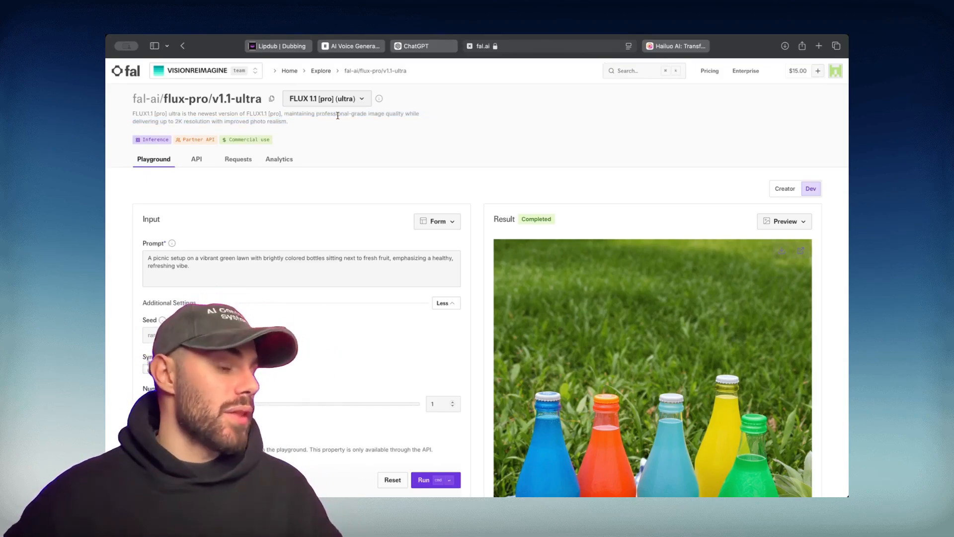
scroll(336, 134, down, 5)
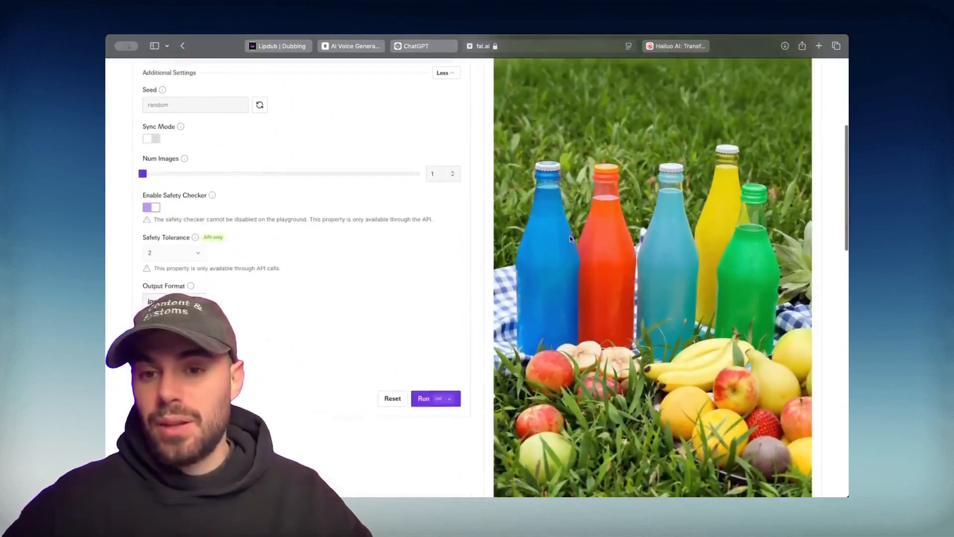
scroll(570, 239, down, 2)
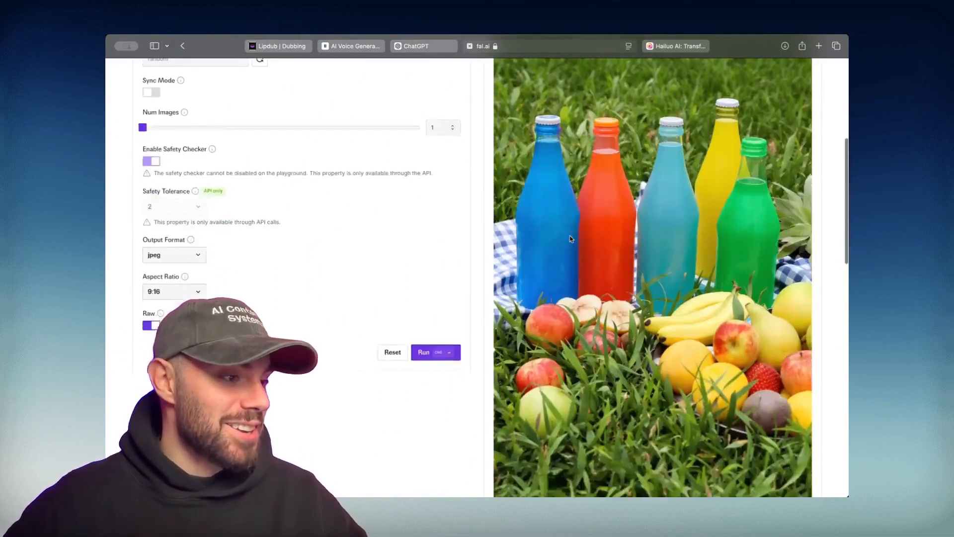
scroll(570, 239, down, 2)
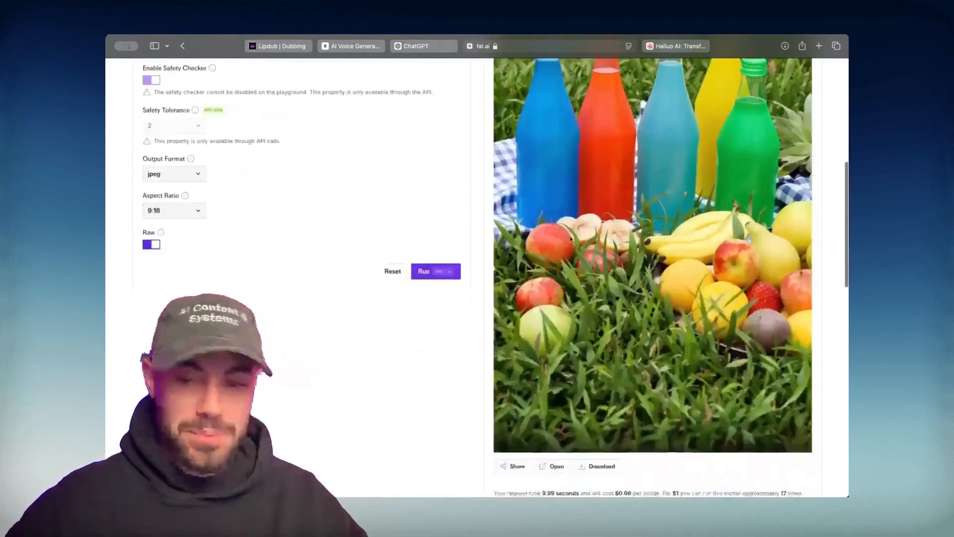
scroll(625, 263, up, 8)
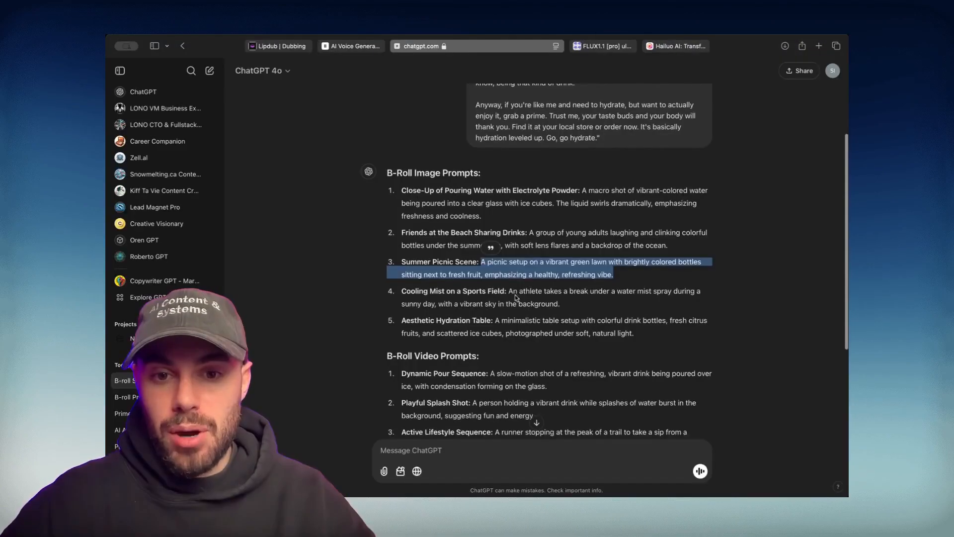
Generate images from the Cooling Mist on a Sports Field and Aesthetic Hydration Table prompts
drag(509, 291, 569, 304)
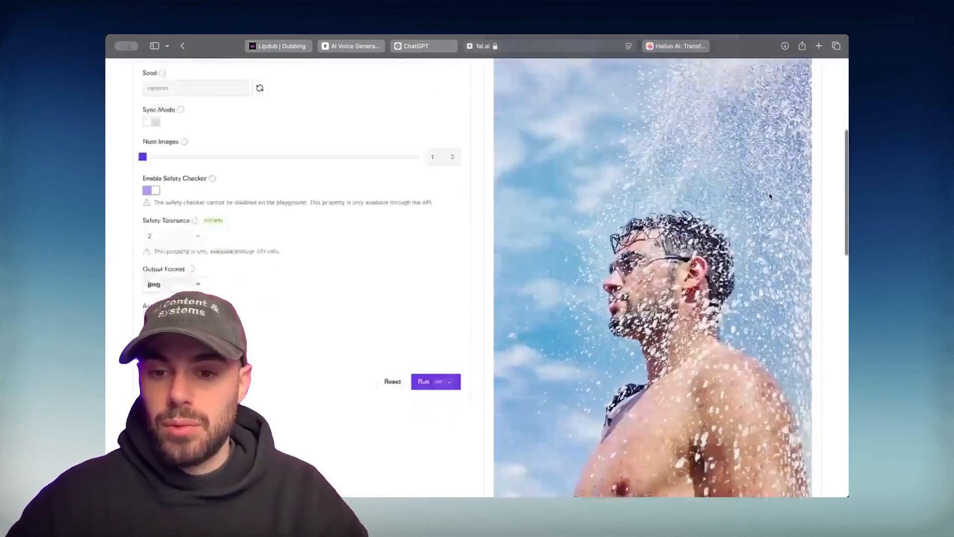
scroll(753, 251, down, 3)
scroll(753, 251, up, 2)
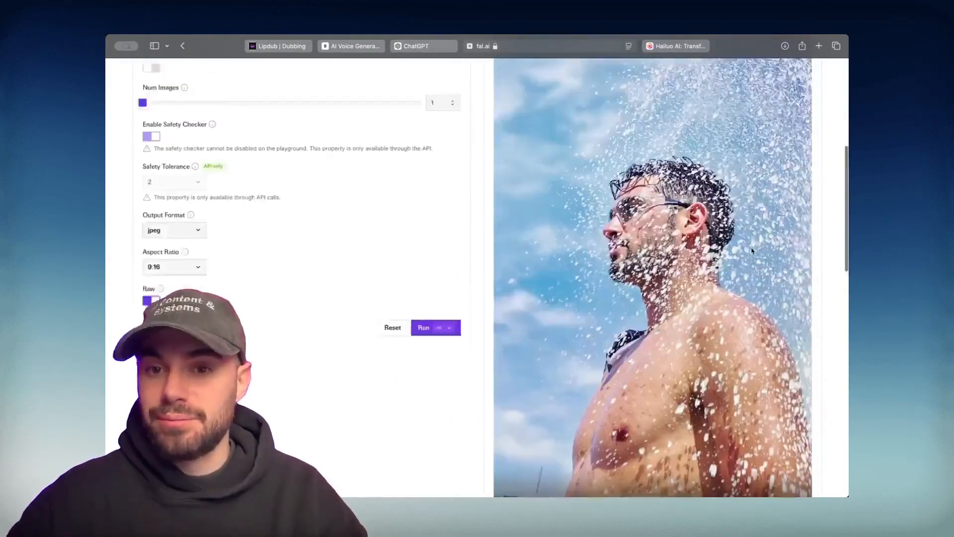
scroll(752, 251, down, 4)
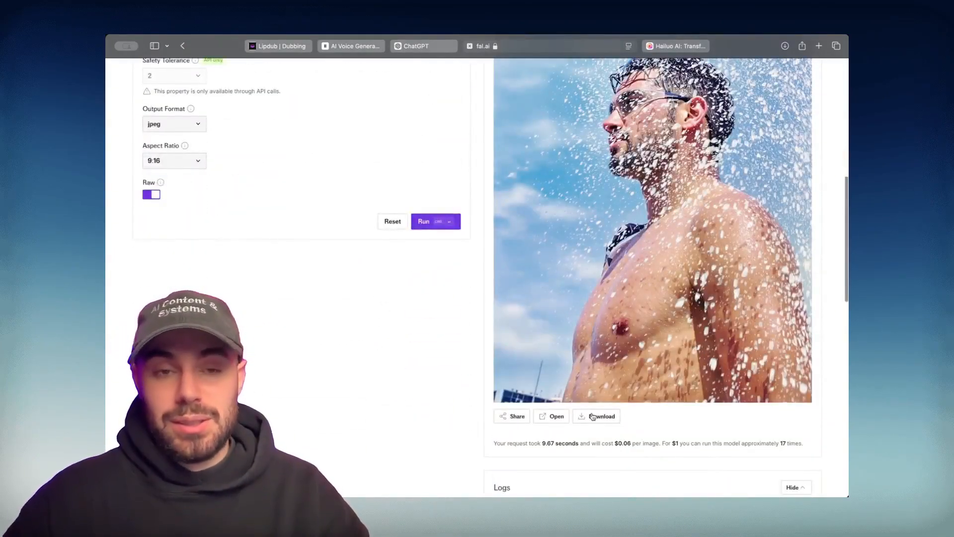
click(427, 47)
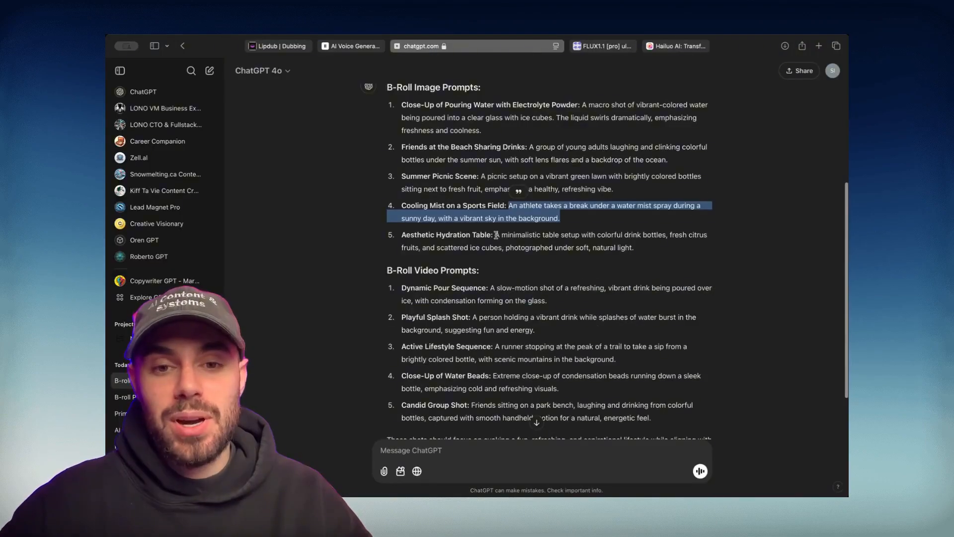
drag(496, 235, 639, 248)
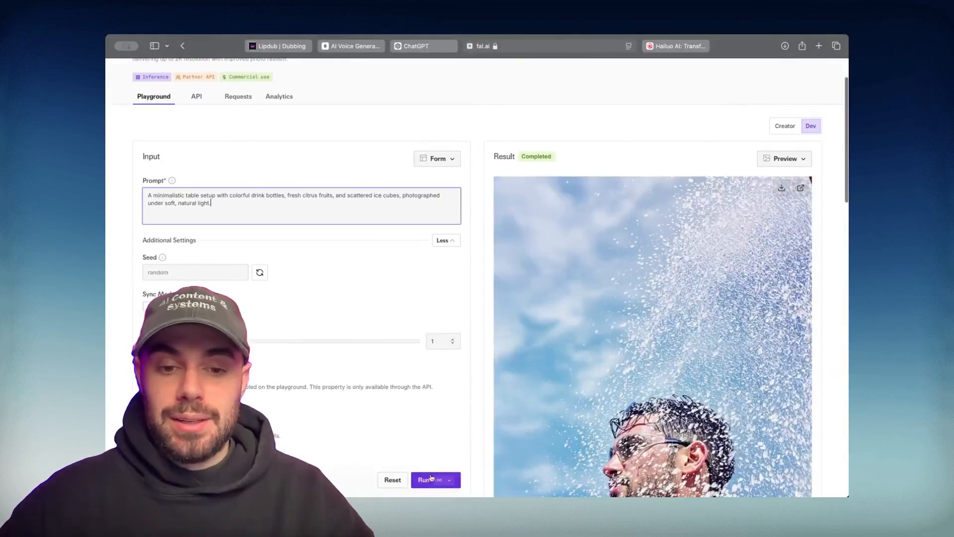
key(super+Return)
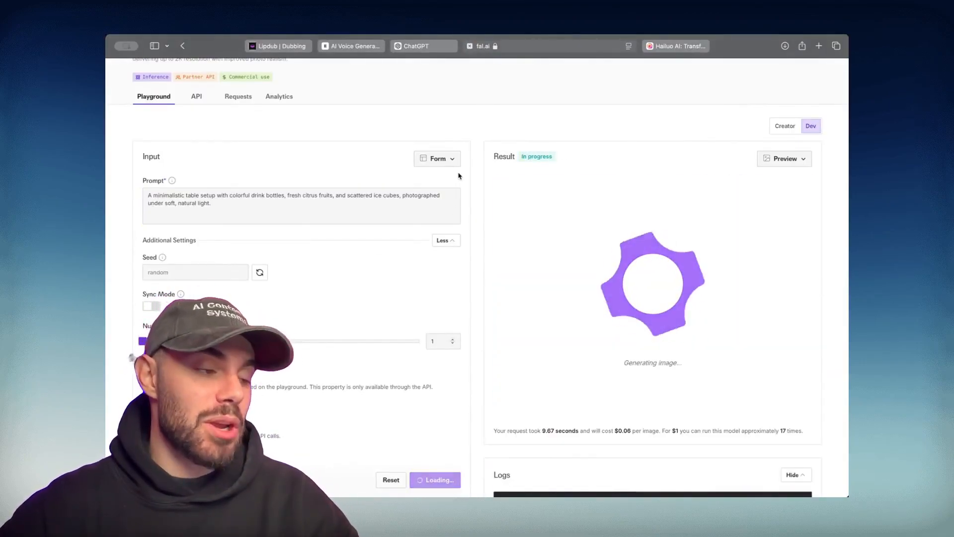
Review the hydration table image of colorful bottles, citrus and ice, then return to ChatGPT
scroll(643, 184, down, 10)
scroll(643, 183, up, 3)
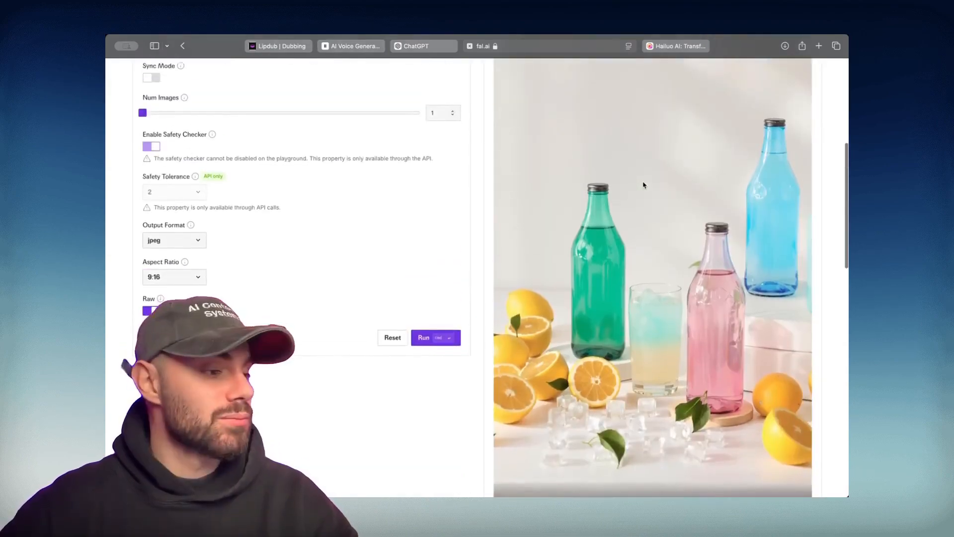
scroll(439, 83, down, 5)
scroll(486, 173, up, 12)
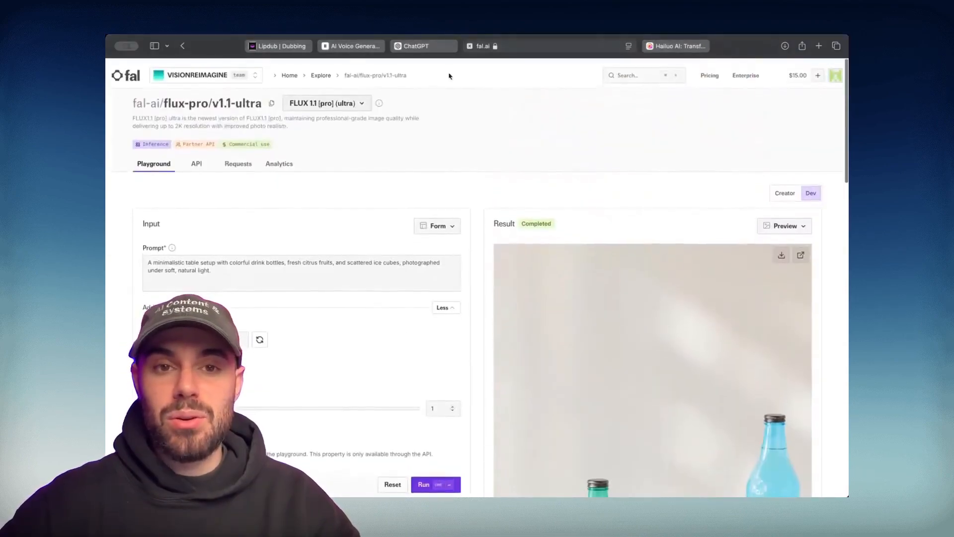
click(435, 50)
scroll(434, 184, up, 1)
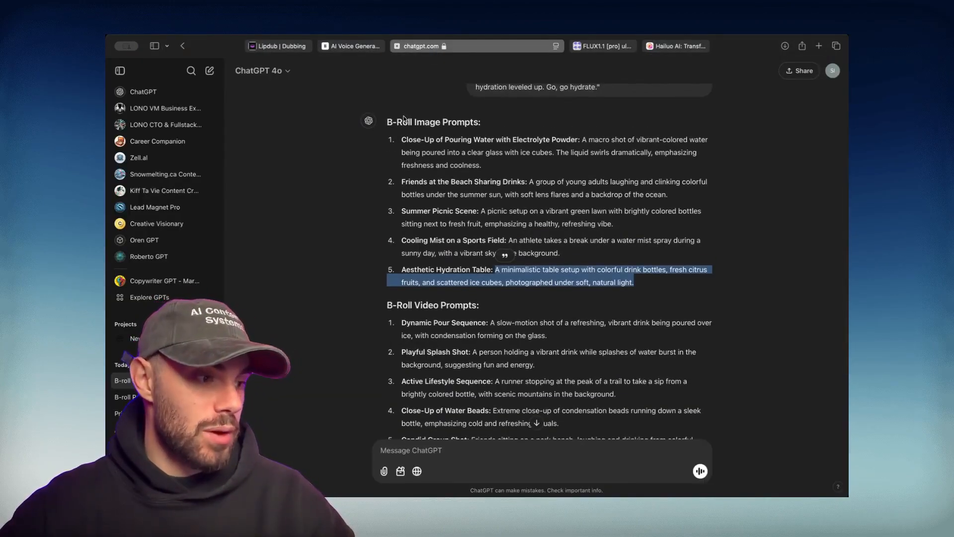
Select the Dynamic Pour Sequence video prompt under B-Roll Video Prompts and move to Hailuo AI
click(508, 162)
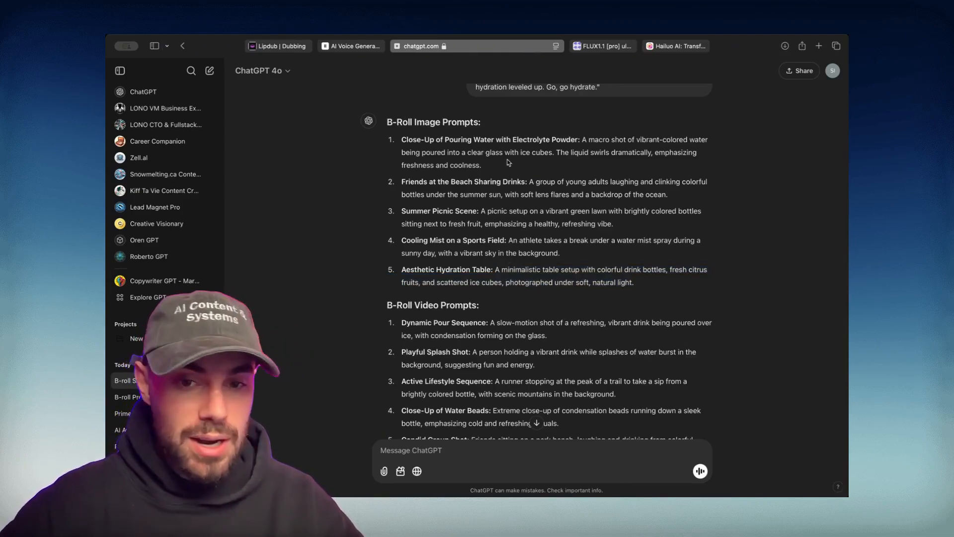
scroll(467, 189, down, 3)
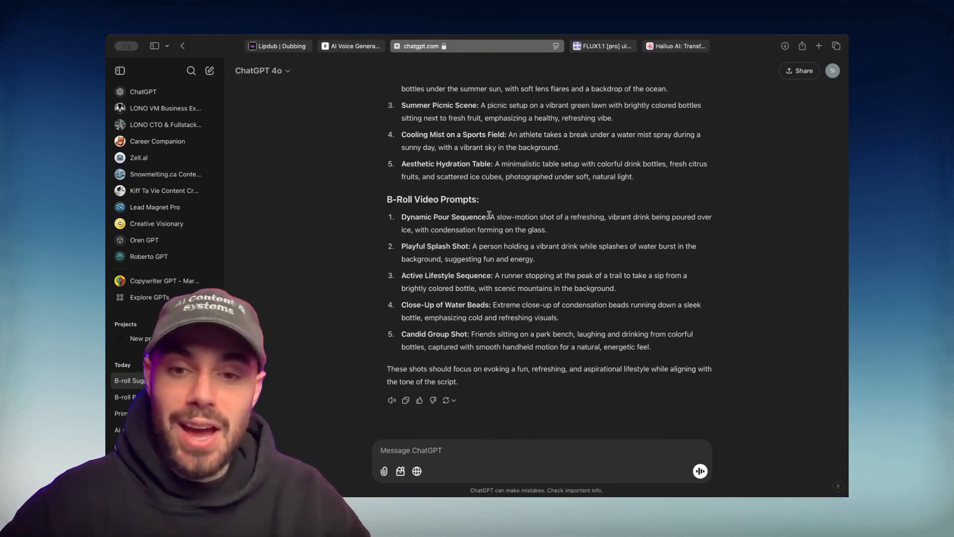
drag(491, 216, 566, 235)
key(super+c)
click(679, 46)
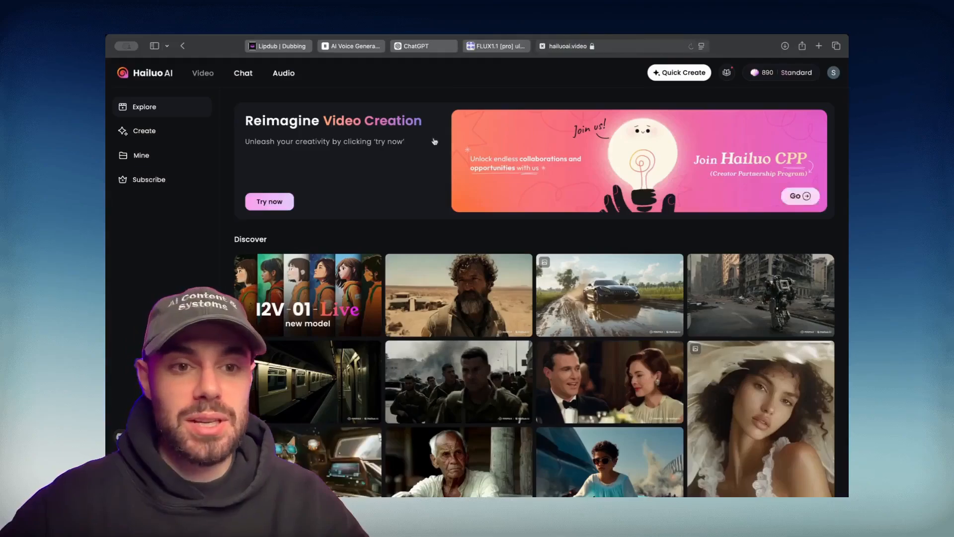
Generate a Hailuo text-to-video clip from the Dynamic Pour Sequence prompt
click(157, 132)
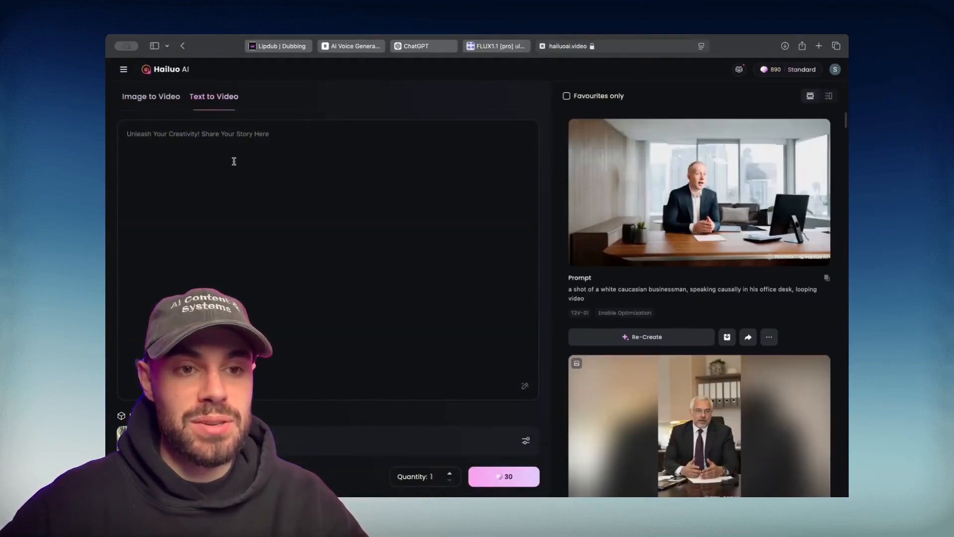
key(super+v)
click(520, 482)
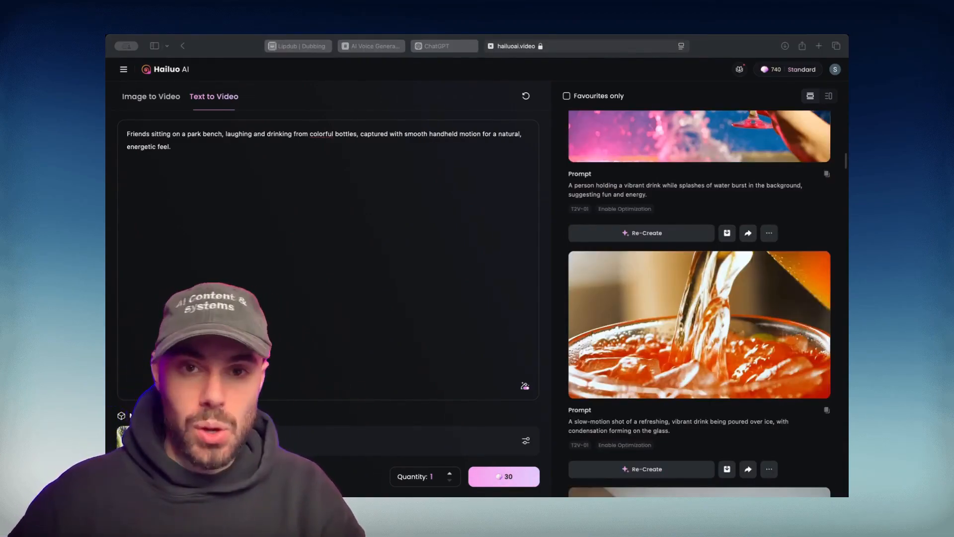
Copy the Candid Group Shot park-bench prompt from ChatGPT and return to Hailuo's text-to-video page
click(449, 45)
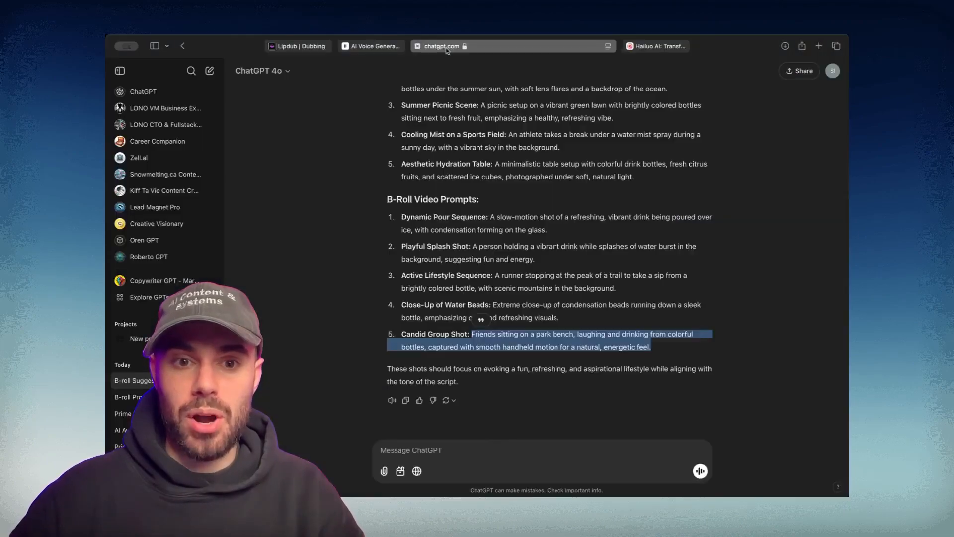
drag(387, 200, 704, 344)
click(450, 177)
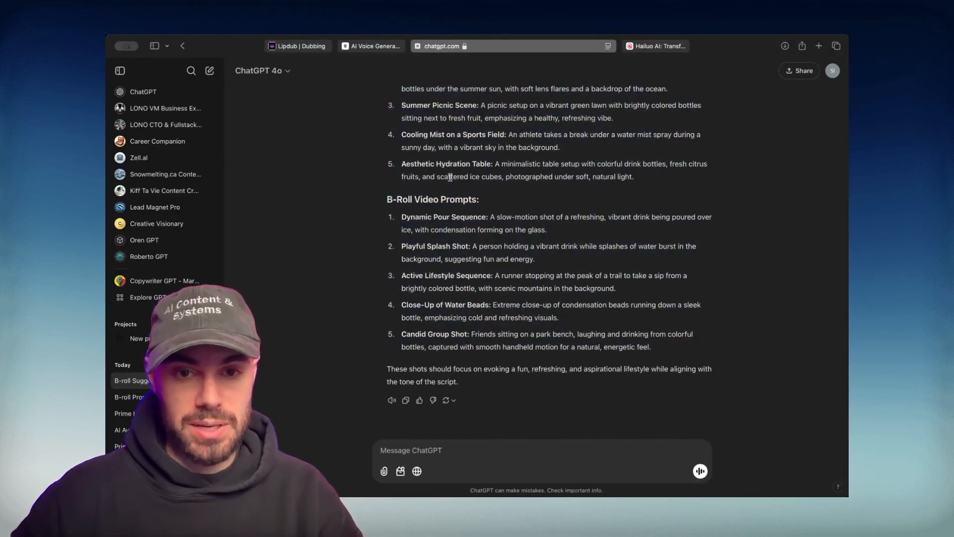
click(669, 47)
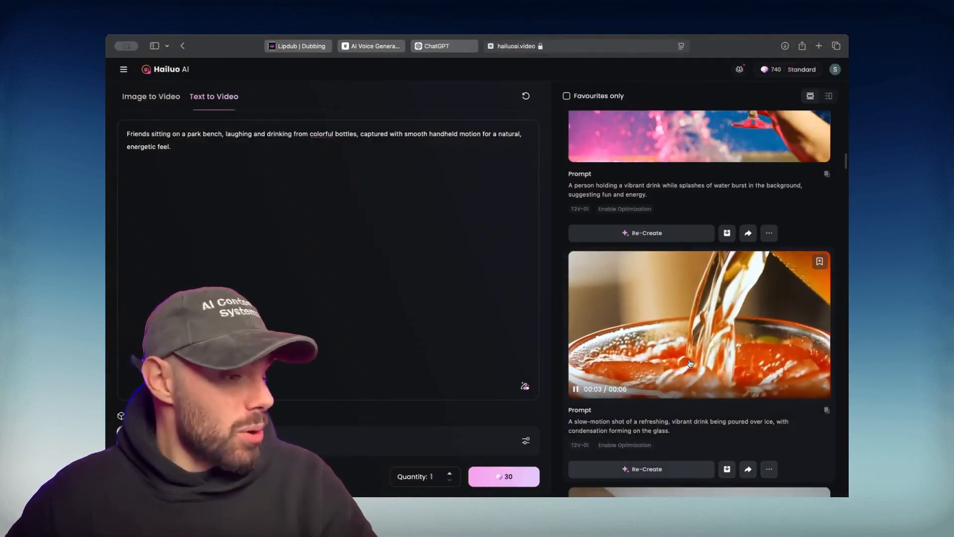
Scroll up through the generated Hailuo clips and open the 6-second park-bench friends video
scroll(690, 363, up, 2)
scroll(690, 363, up, 5)
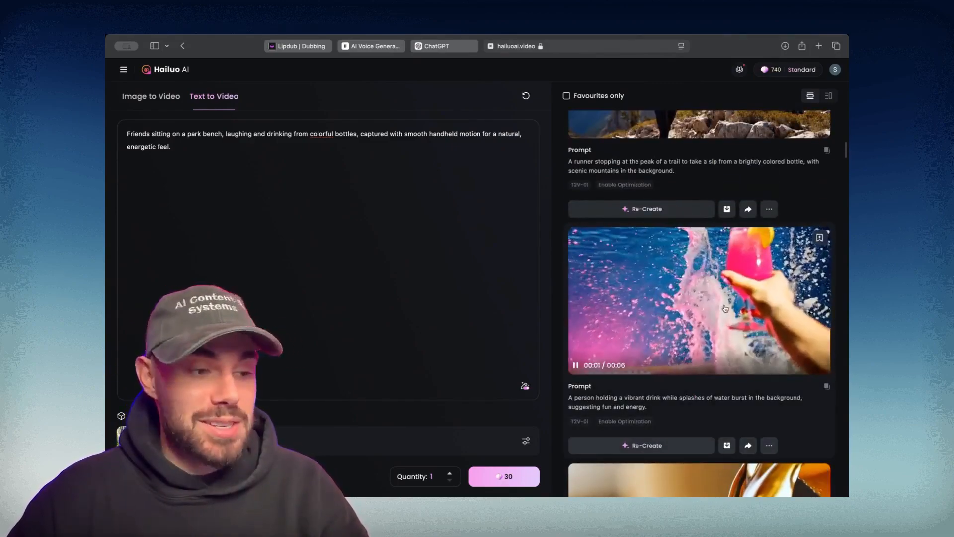
scroll(725, 308, up, 5)
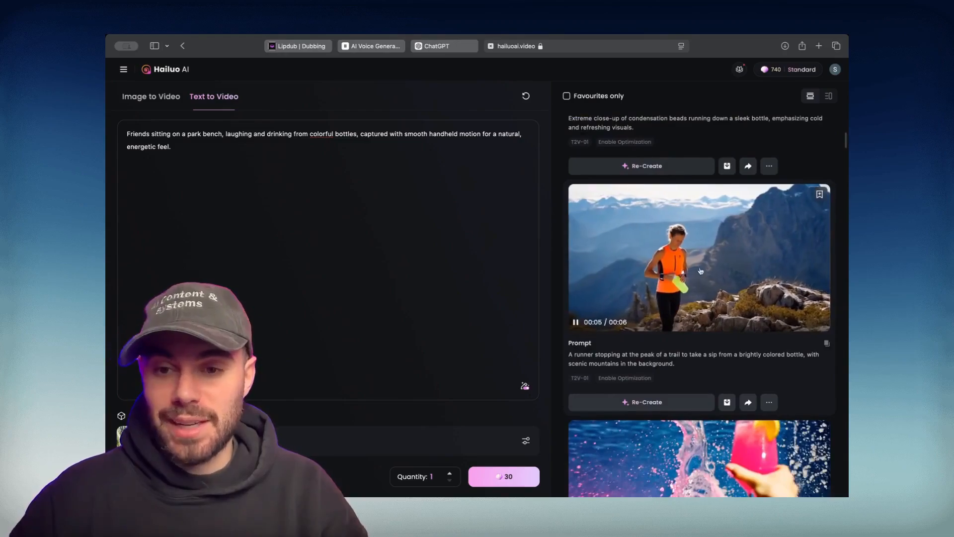
scroll(683, 269, up, 6)
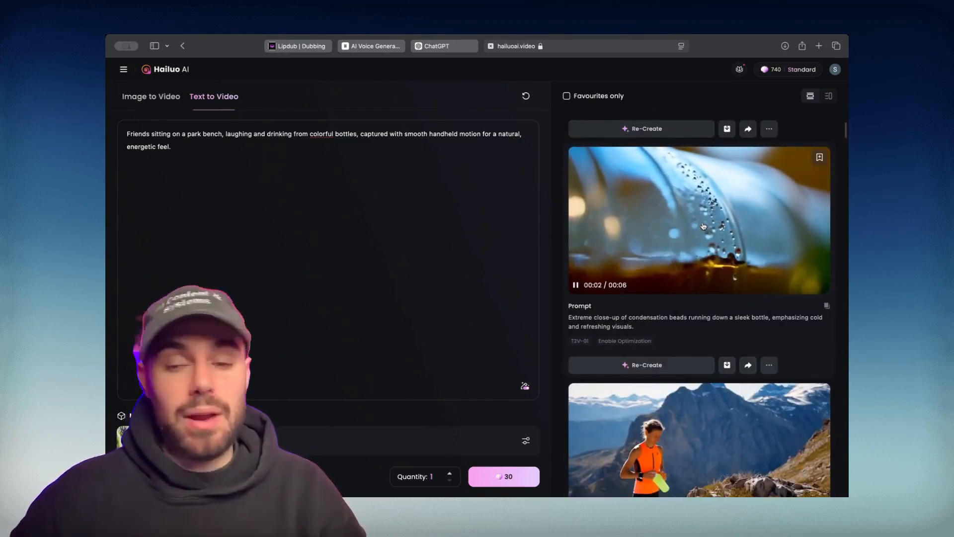
scroll(703, 226, up, 1)
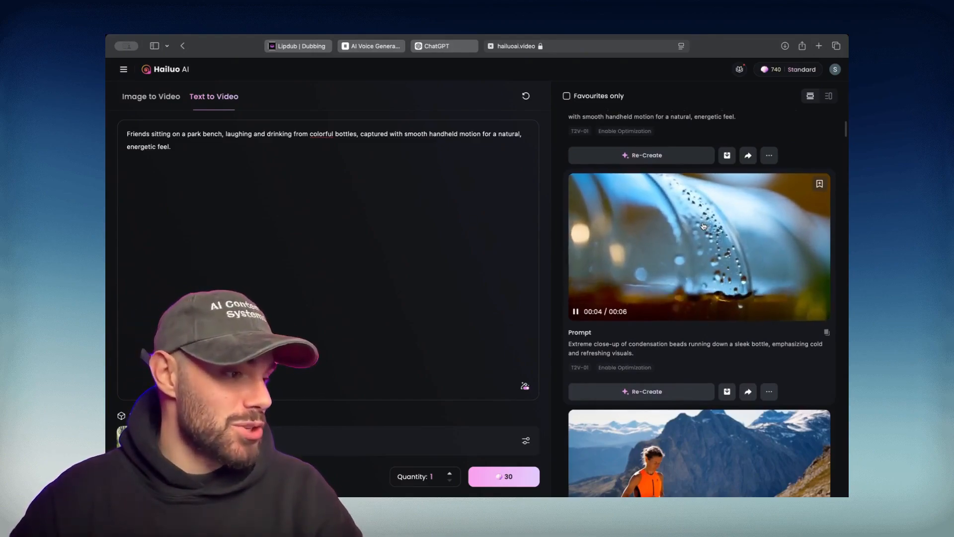
scroll(704, 226, up, 3)
scroll(703, 226, up, 4)
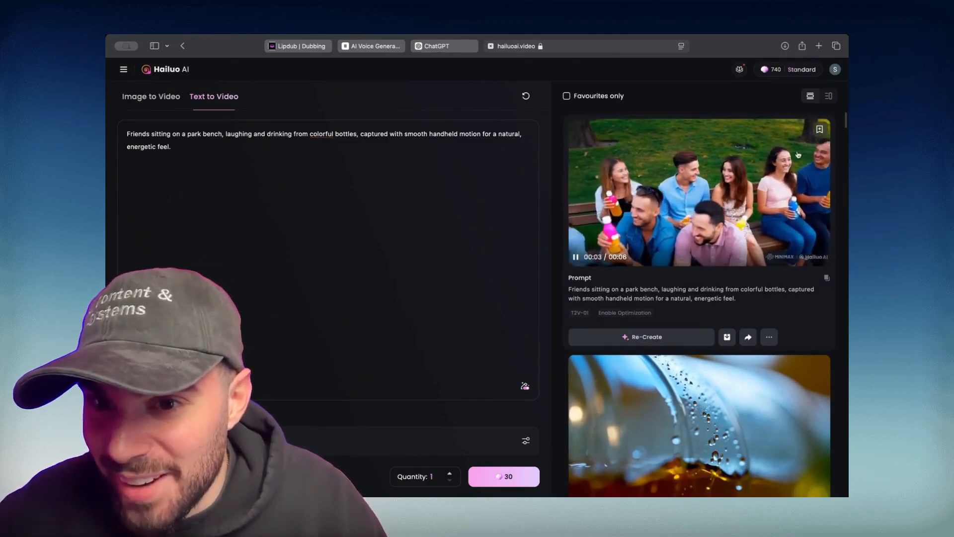
click(796, 152)
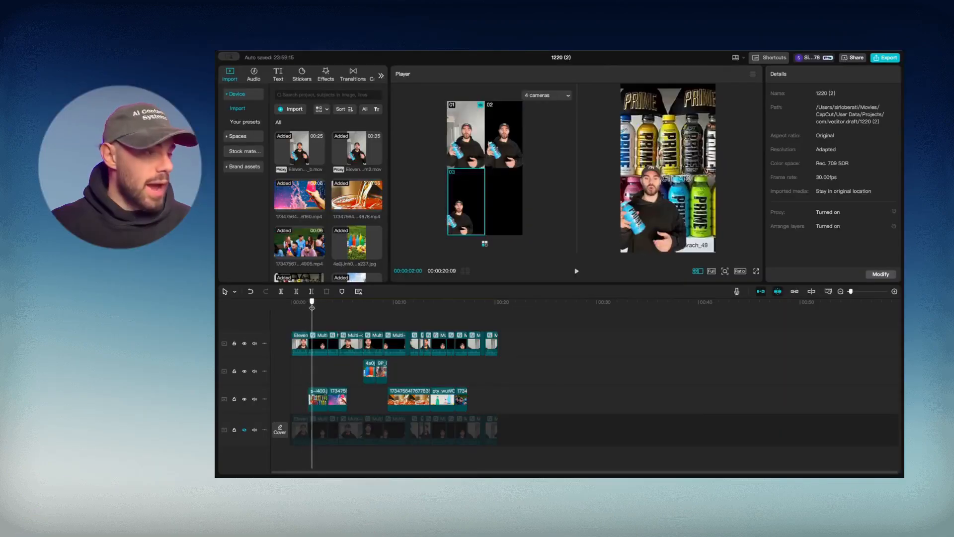
Generate English auto captions from the speech via Text > Auto captions
drag(379, 310, 283, 304)
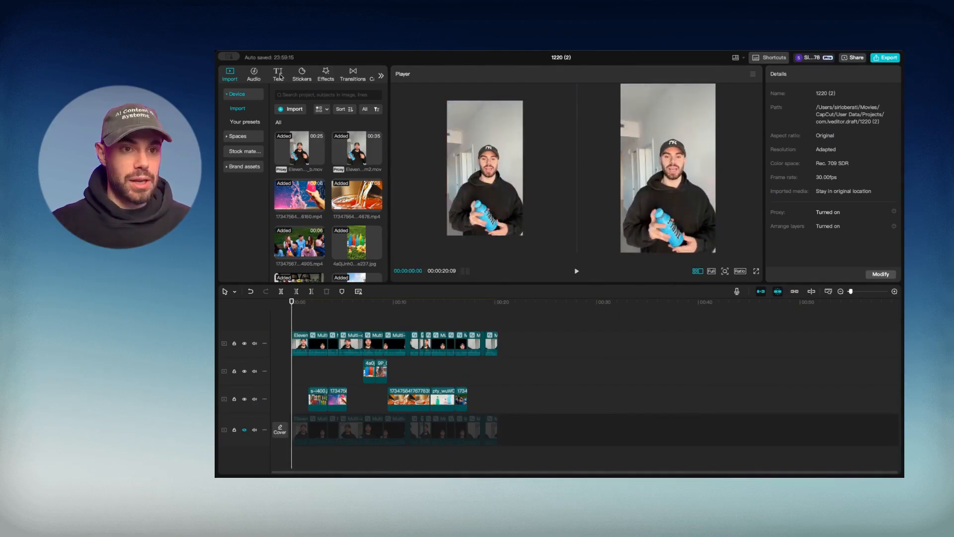
click(279, 74)
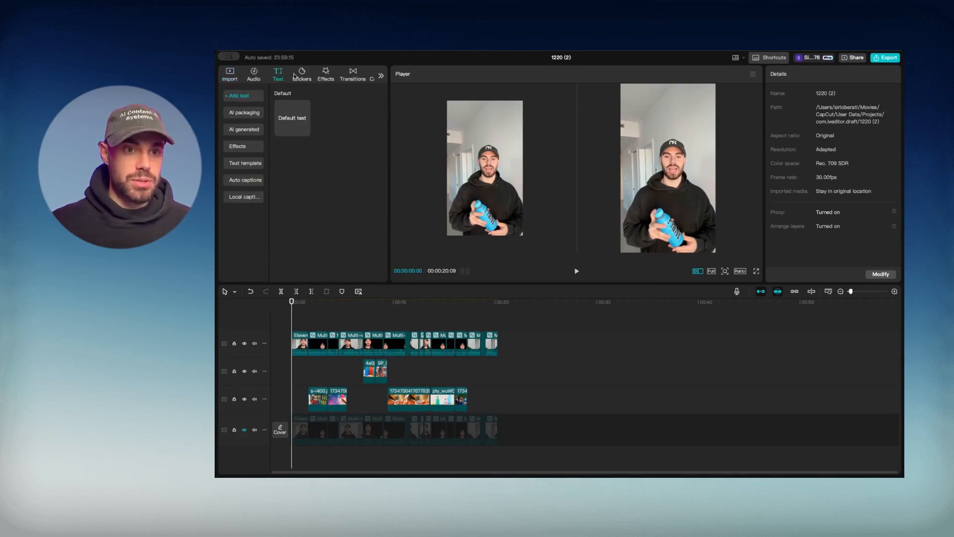
click(238, 184)
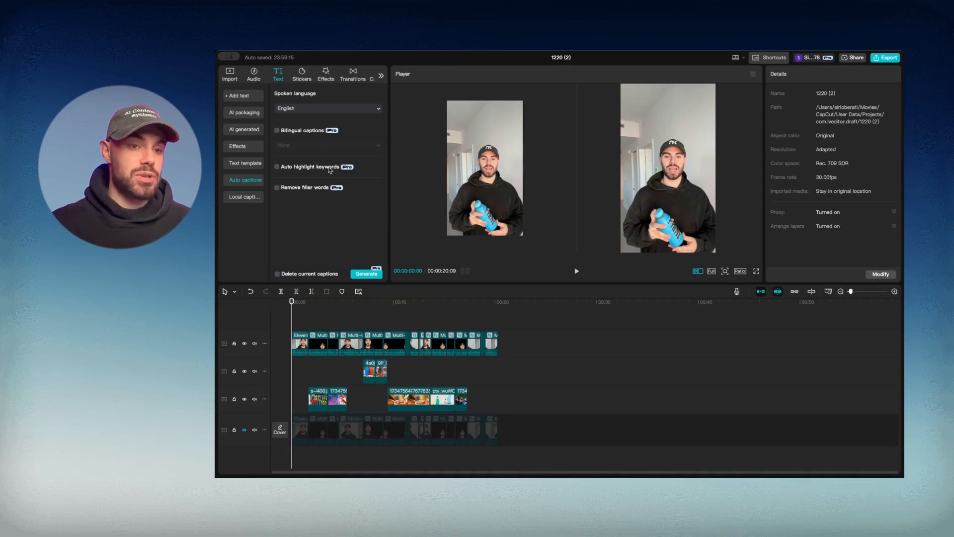
click(363, 275)
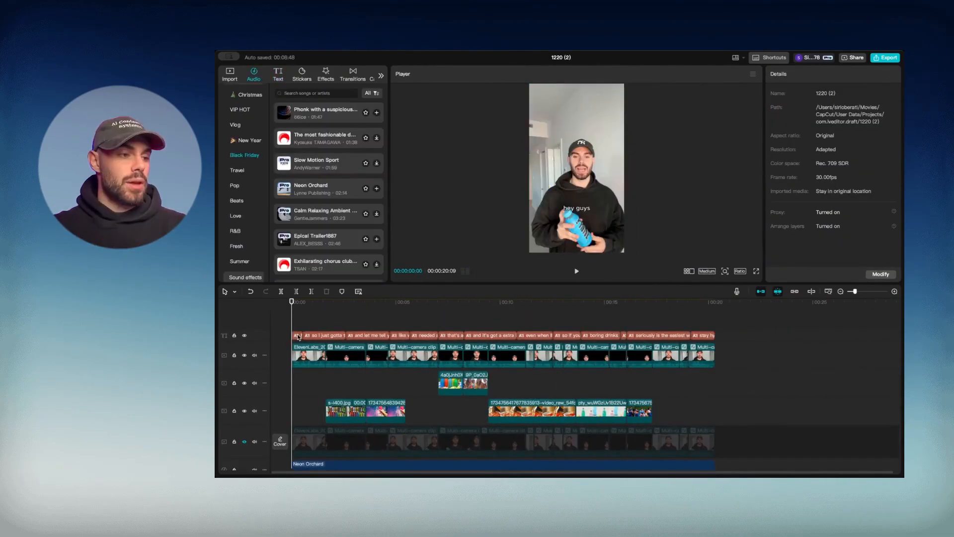
Return the playhead to 00:00 and play back the captioned edit with its Neon Orchard music
click(297, 335)
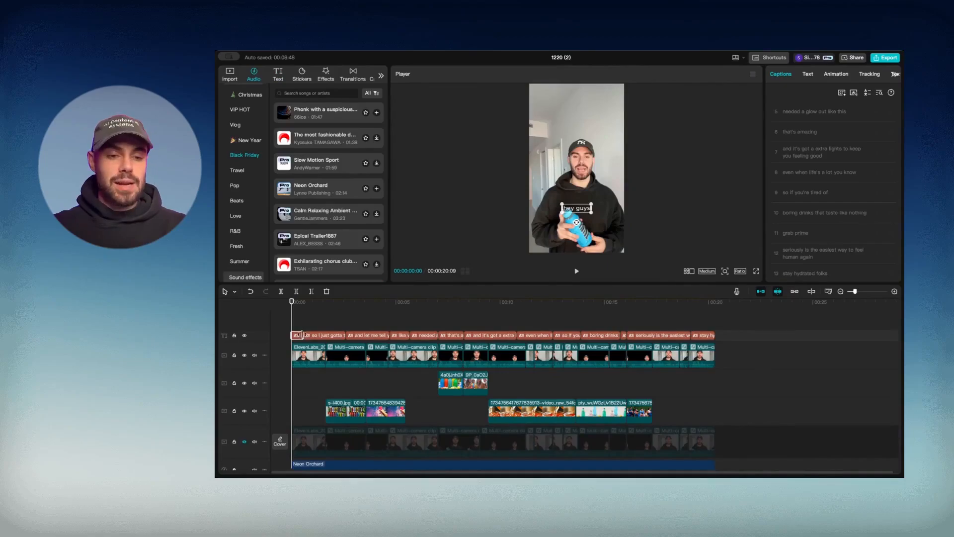
click(320, 306)
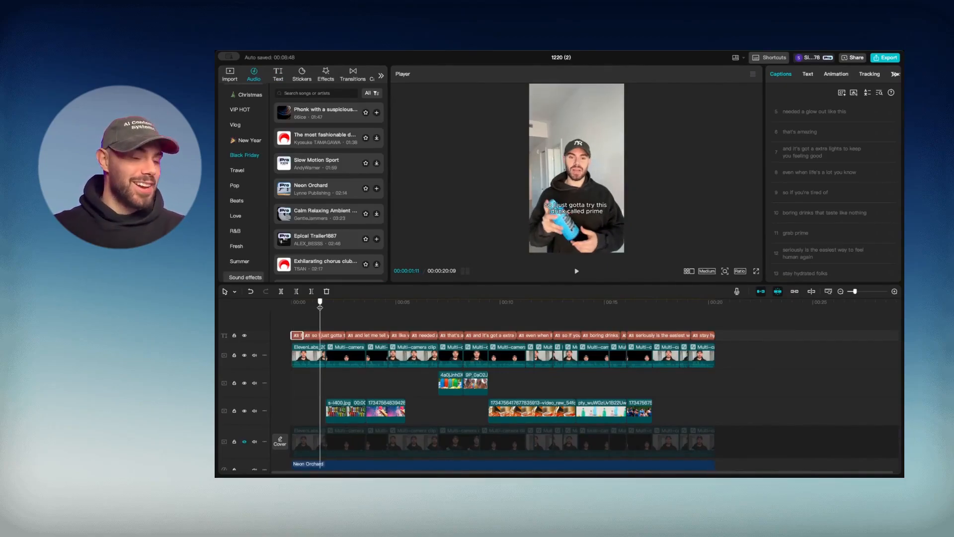
drag(320, 307, 292, 307)
scroll(315, 373, down, 2)
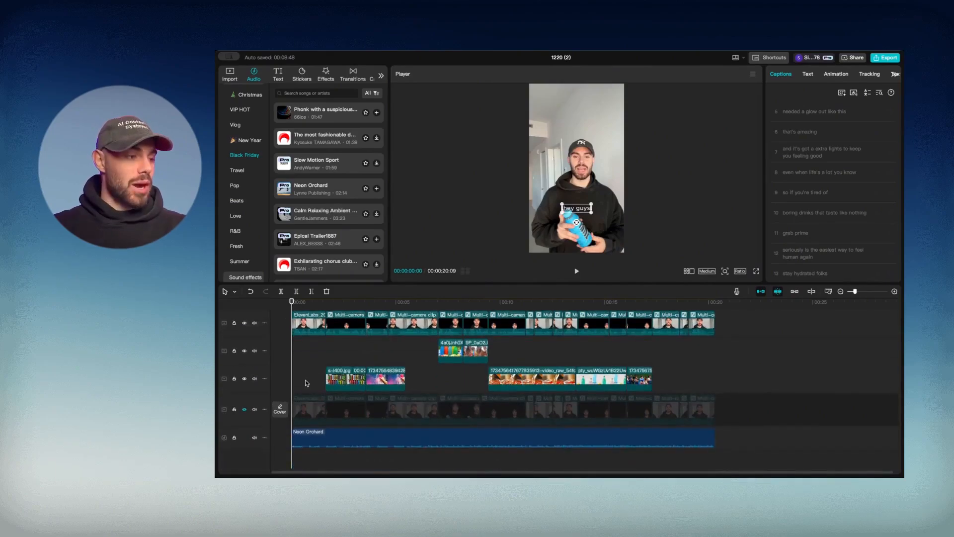
scroll(306, 383, up, 2)
click(302, 388)
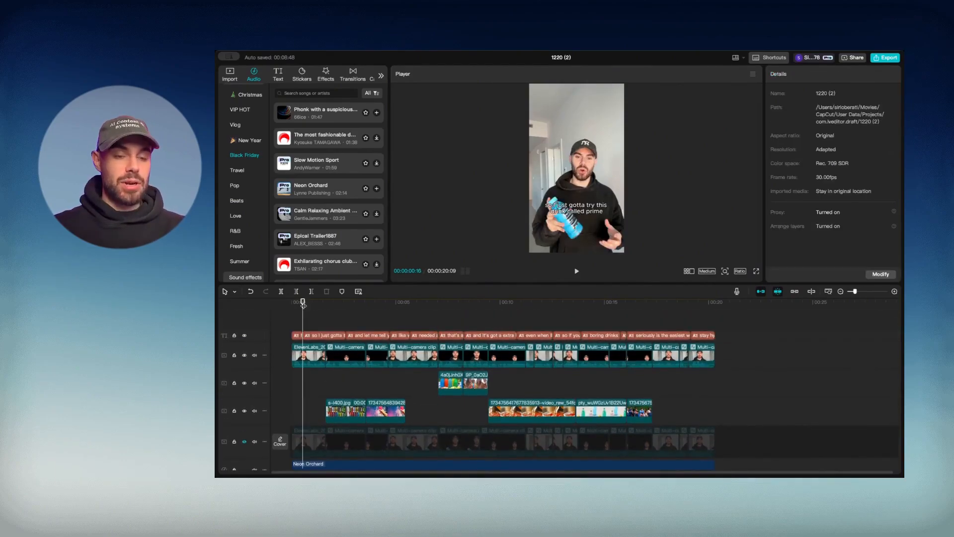
drag(302, 304, 284, 304)
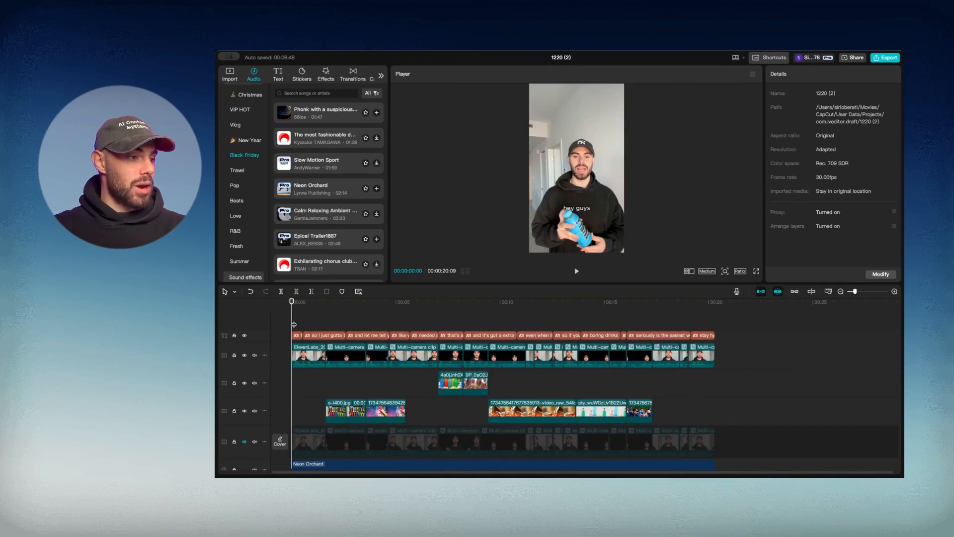
key(space)
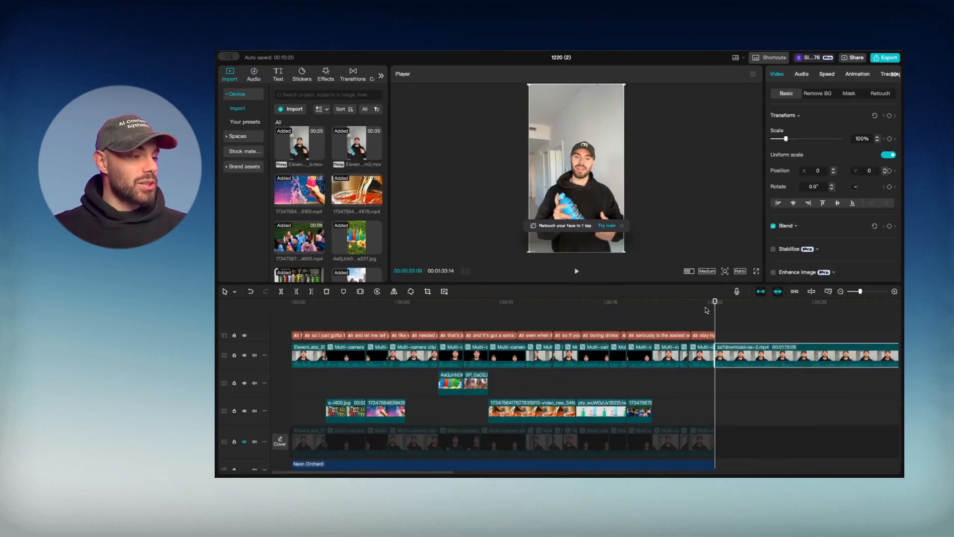
key(space)
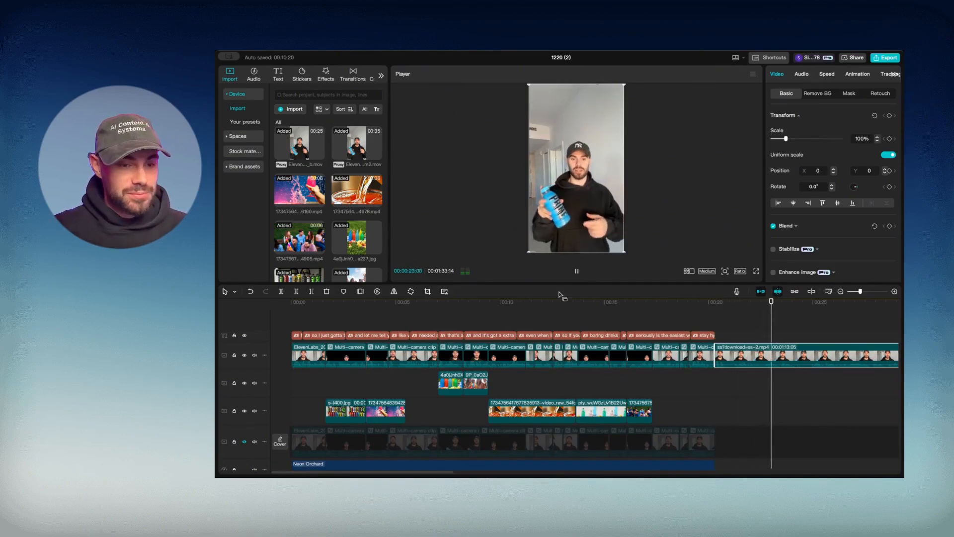
click(300, 304)
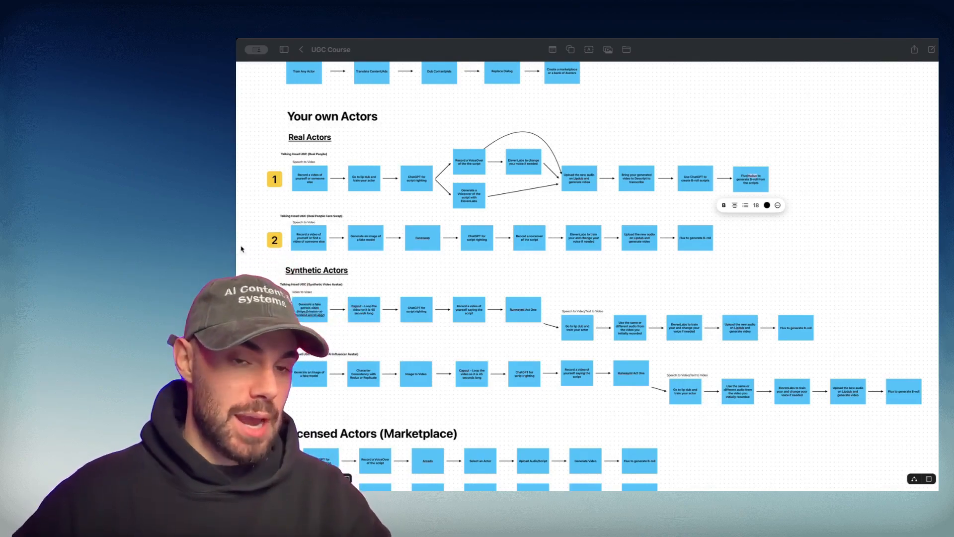
Zoom and pan the UGC Course board to the Real Actors flowchart, from recording through ChatGPT, ElevenLabs, Lipdub and Descript
scroll(300, 214, up, 2)
scroll(300, 214, left, 2)
click(301, 192)
scroll(301, 192, up, 5)
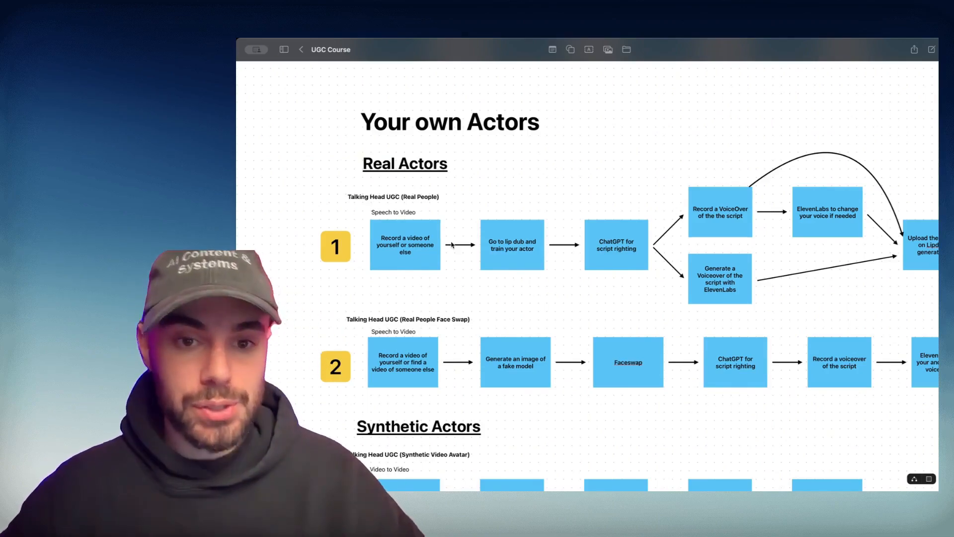
scroll(503, 207, right, 3)
scroll(503, 208, up, 1)
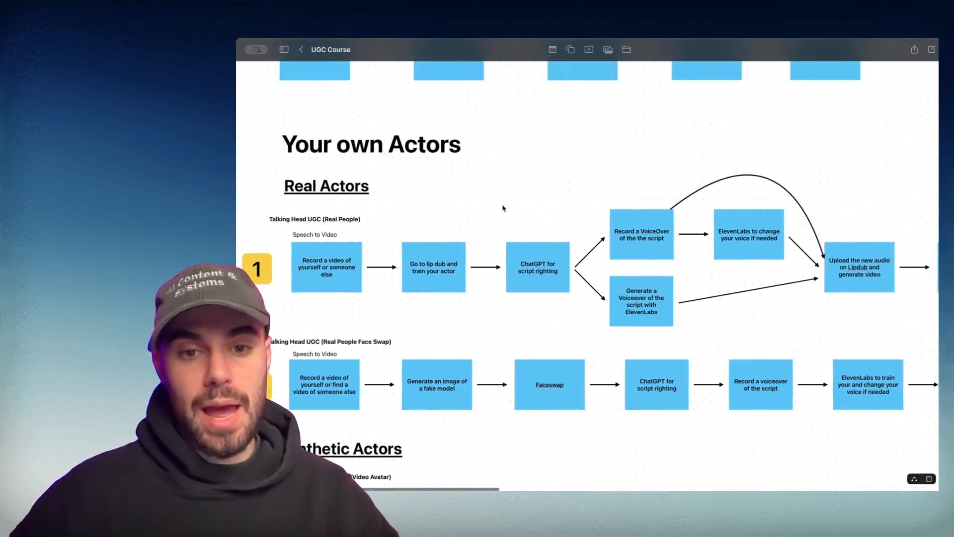
scroll(503, 208, right, 1)
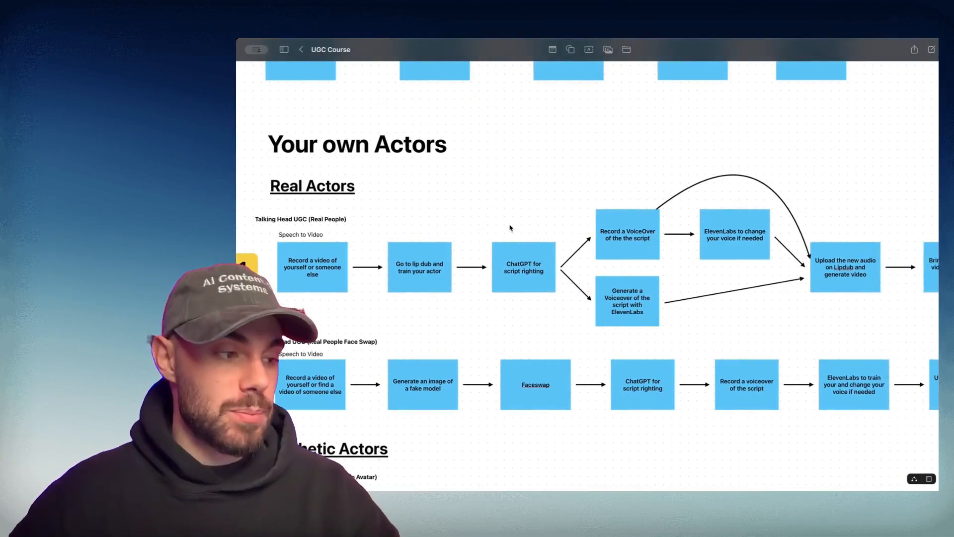
scroll(500, 219, right, 3)
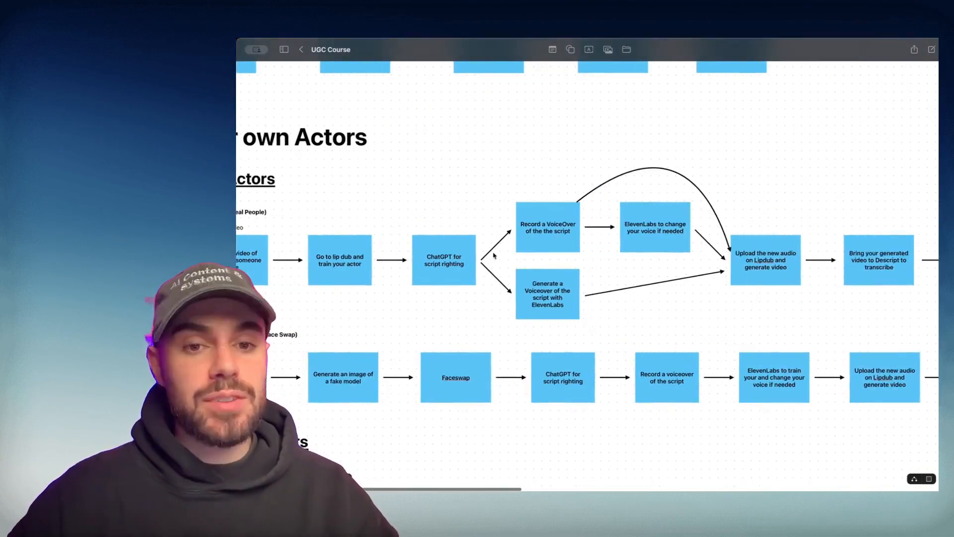
scroll(494, 255, up, 5)
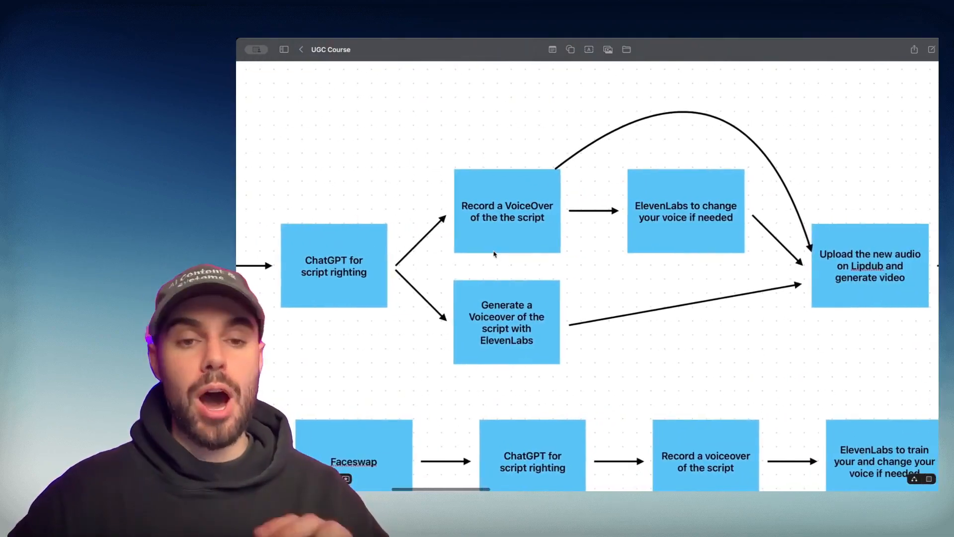